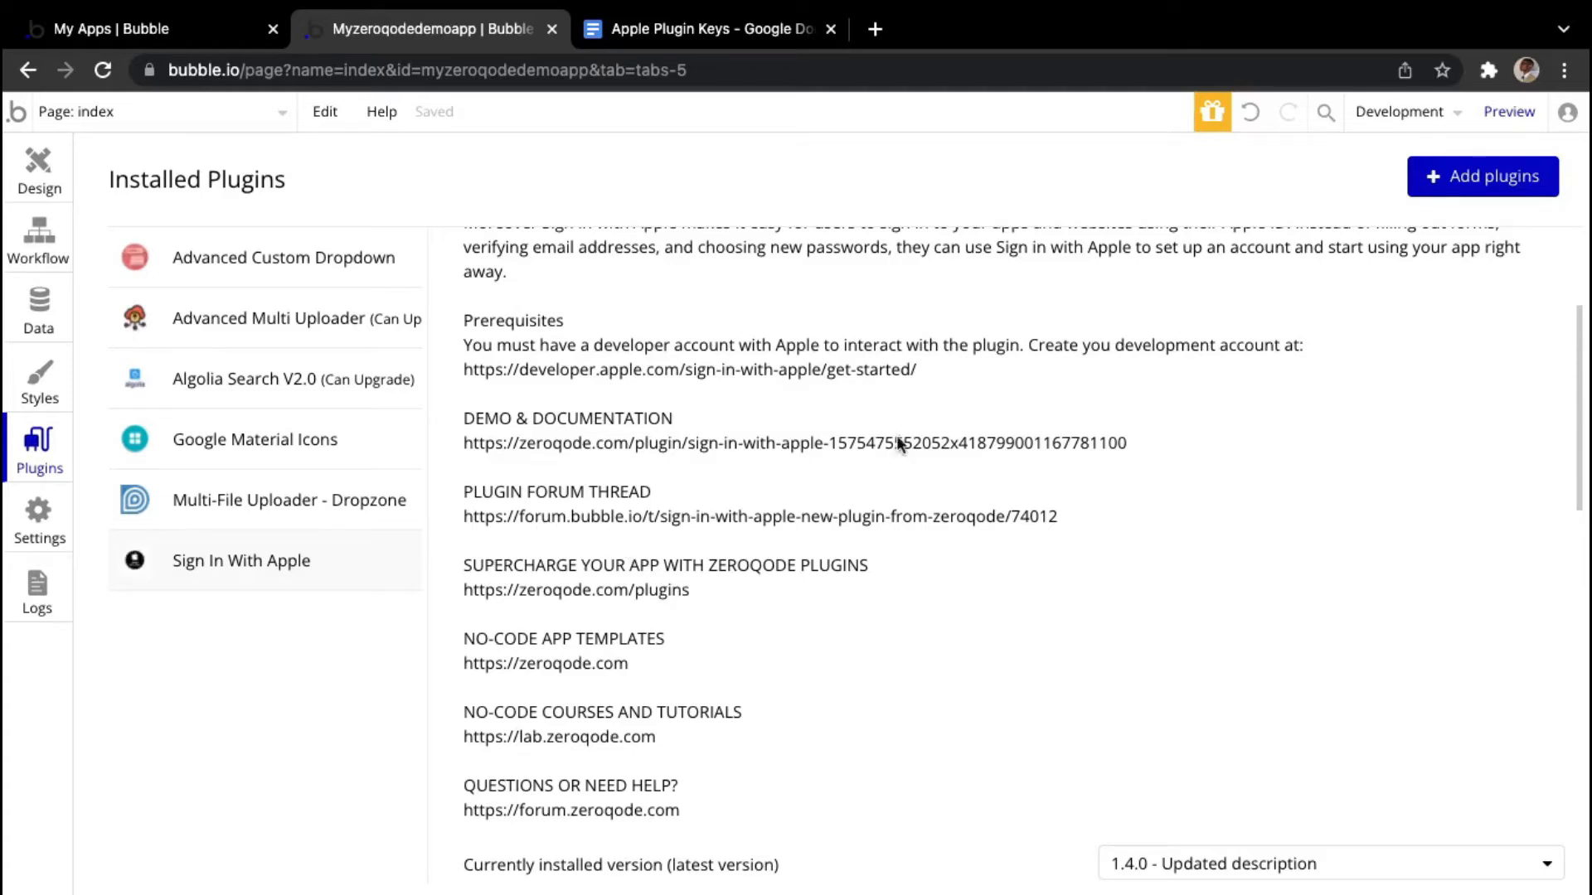
Examine the Sign In With Apple plugin's available versions, ID fields and plugin content
drag(1579, 346, 1580, 487)
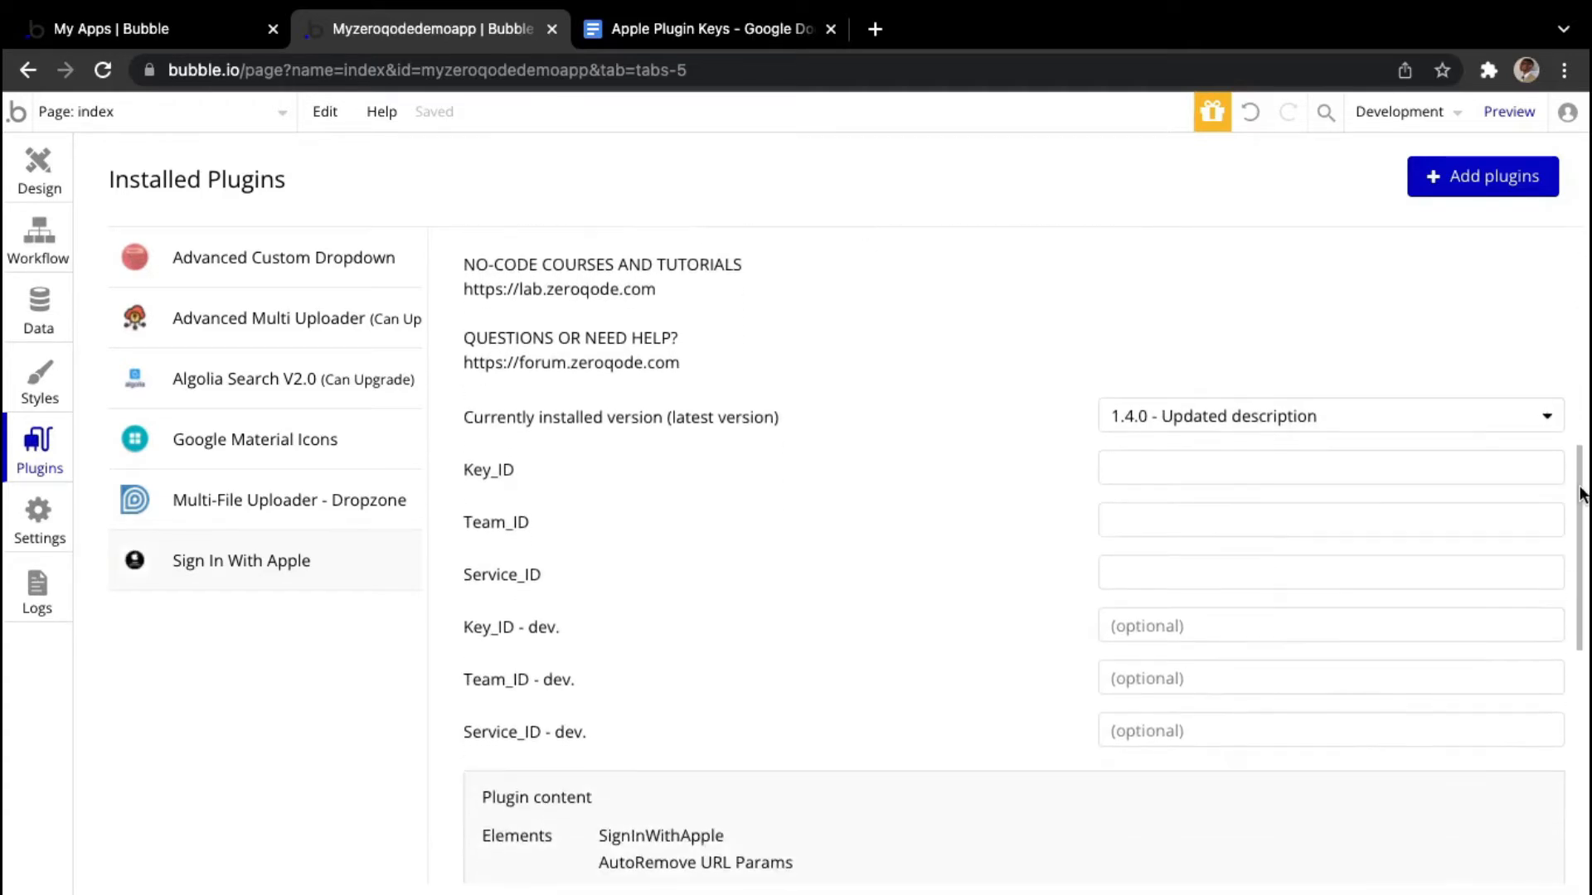
click(1220, 415)
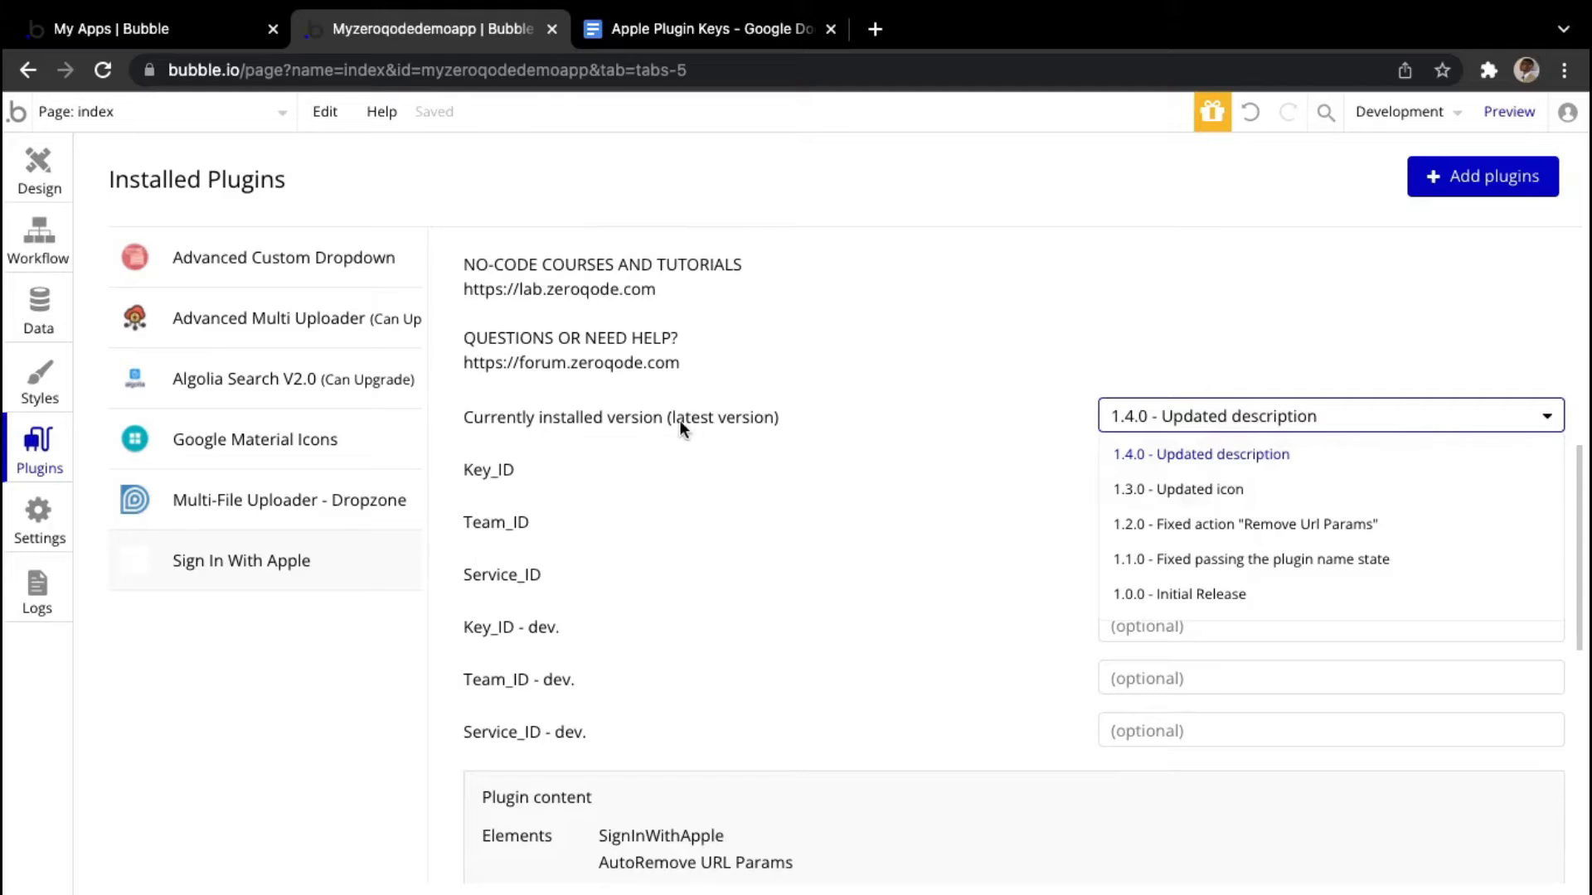
click(754, 420)
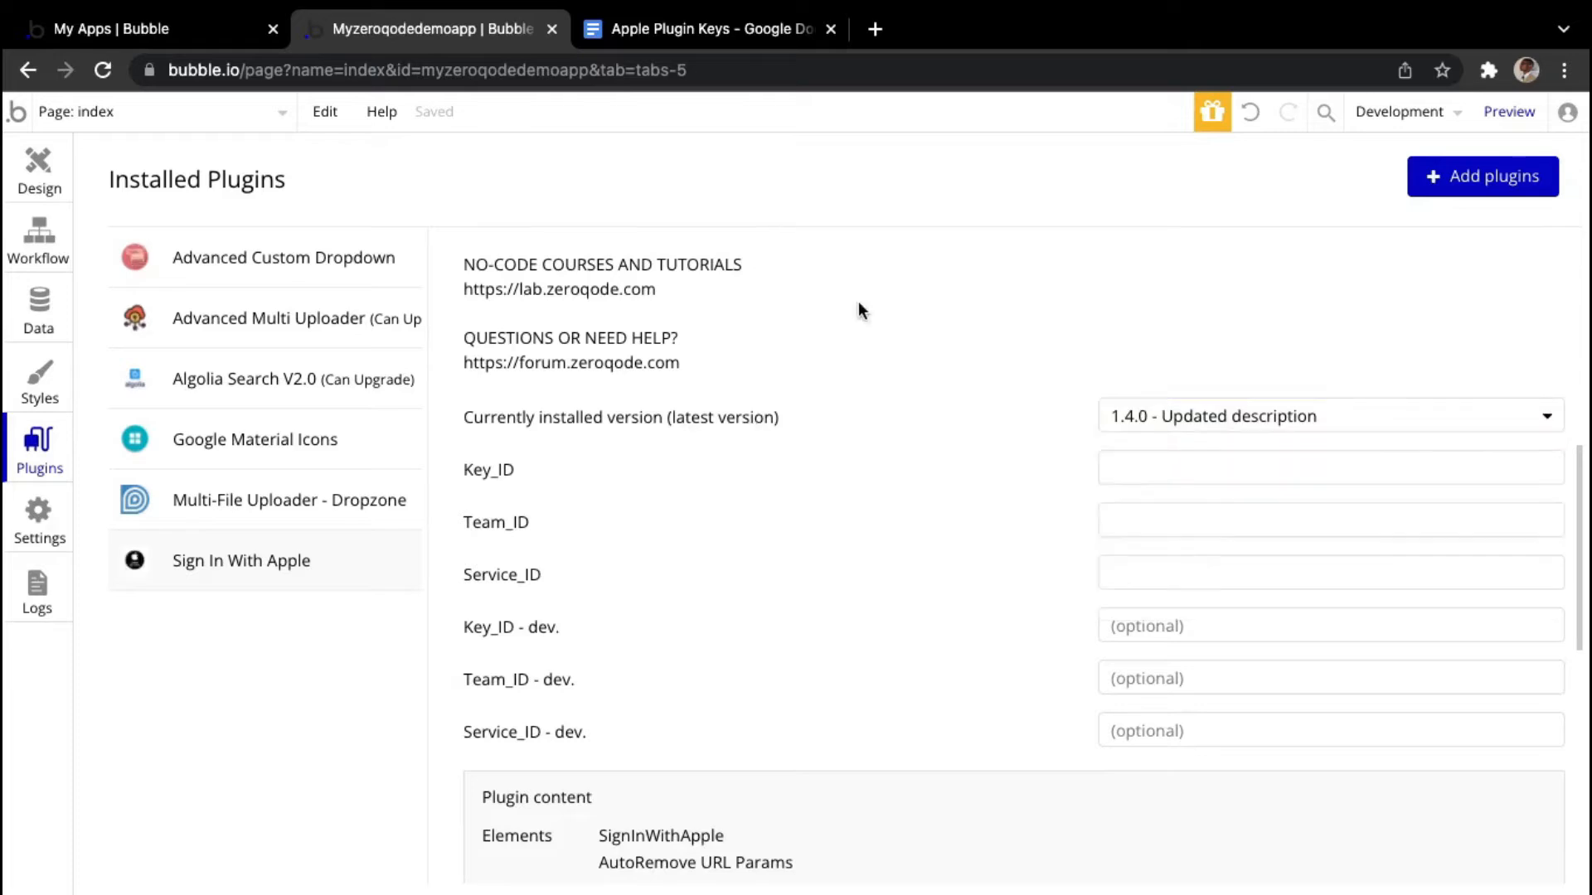
scroll(1147, 395, down, 2)
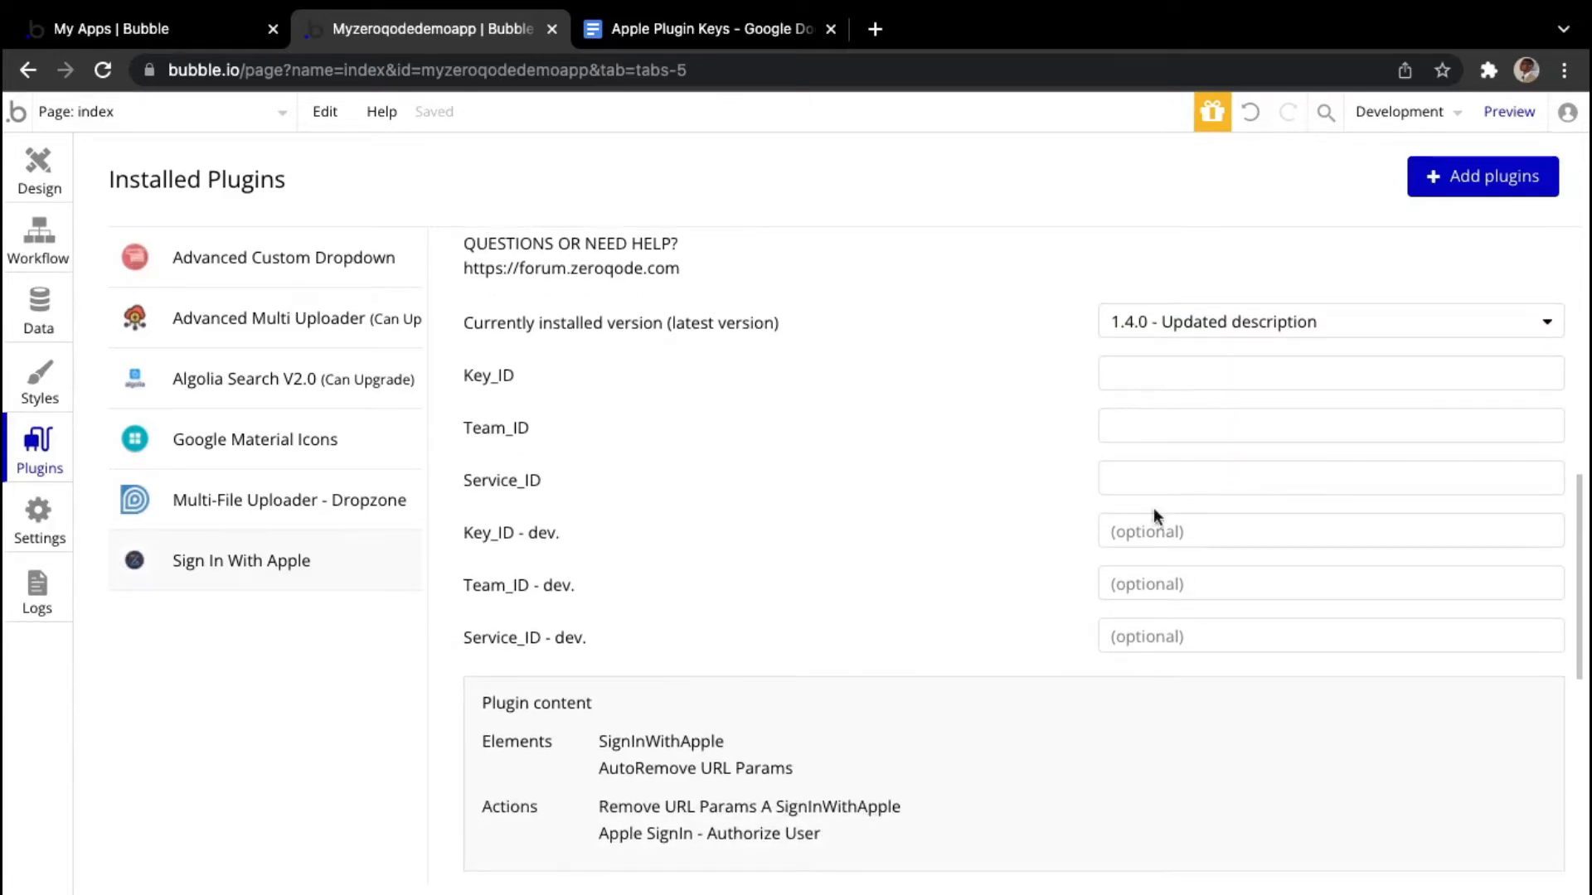
scroll(695, 611, down, 3)
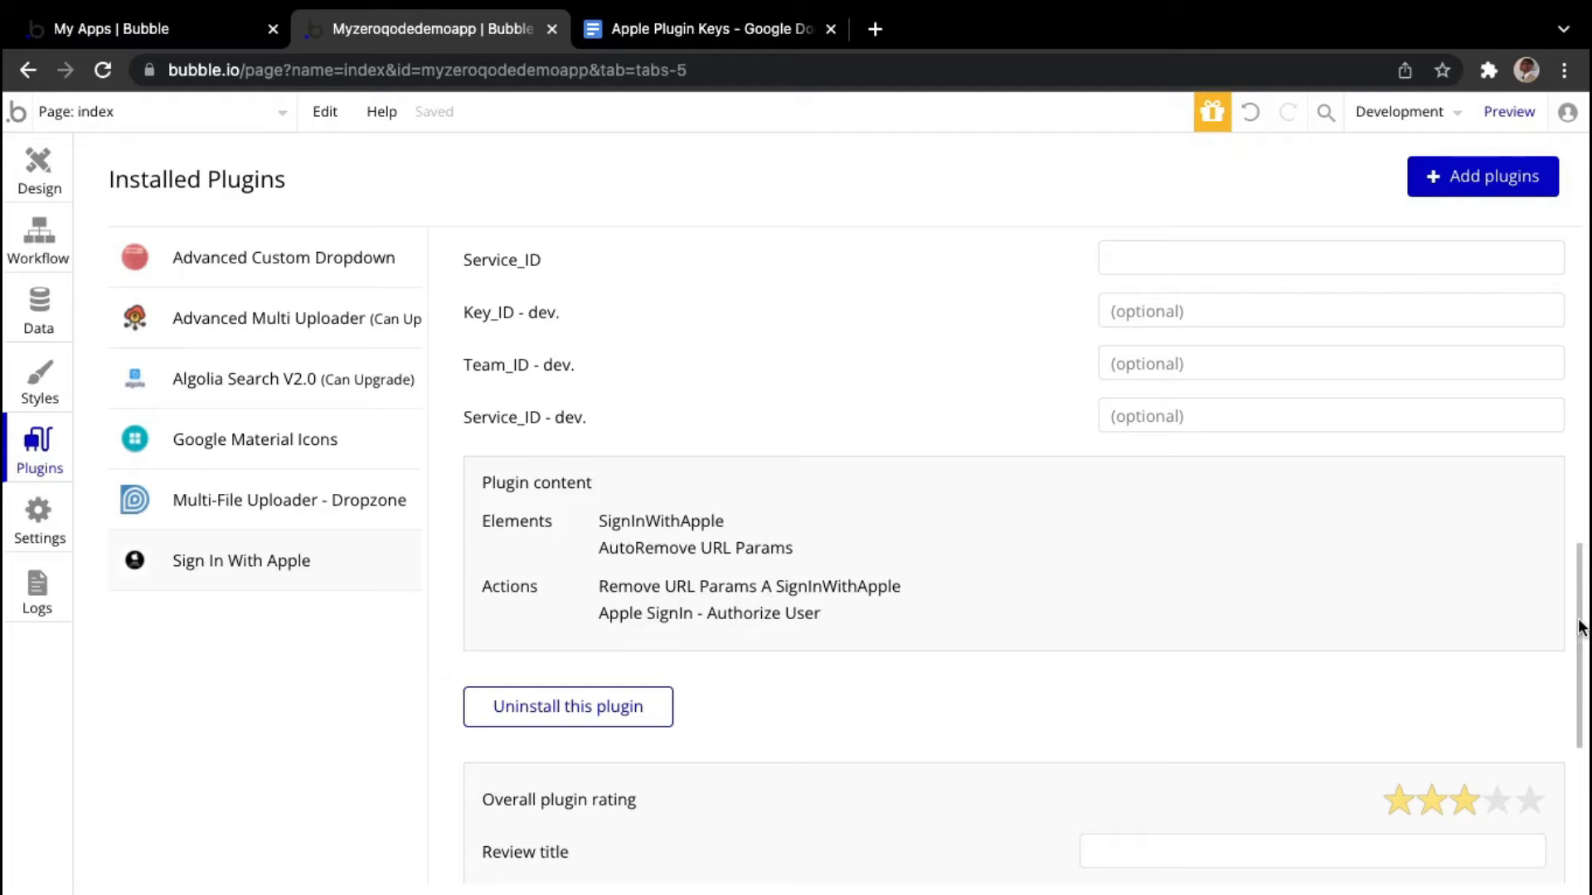
drag(1581, 628, 1575, 547)
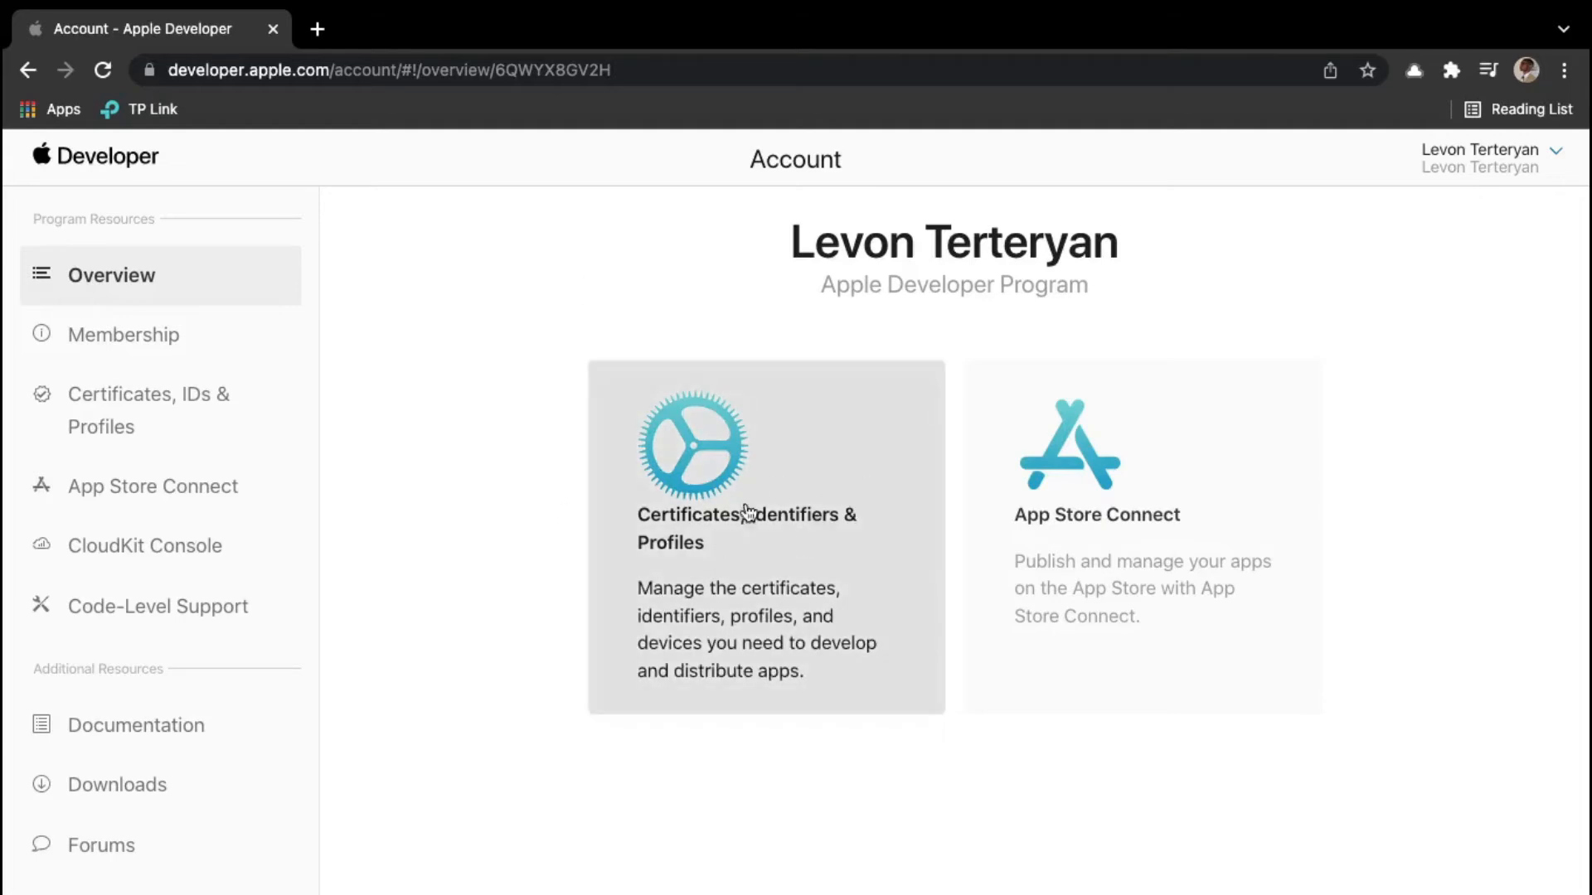
Switch to the Apple Developer account and copy the Key ID from the details of My ZQ Lab Key
click(159, 416)
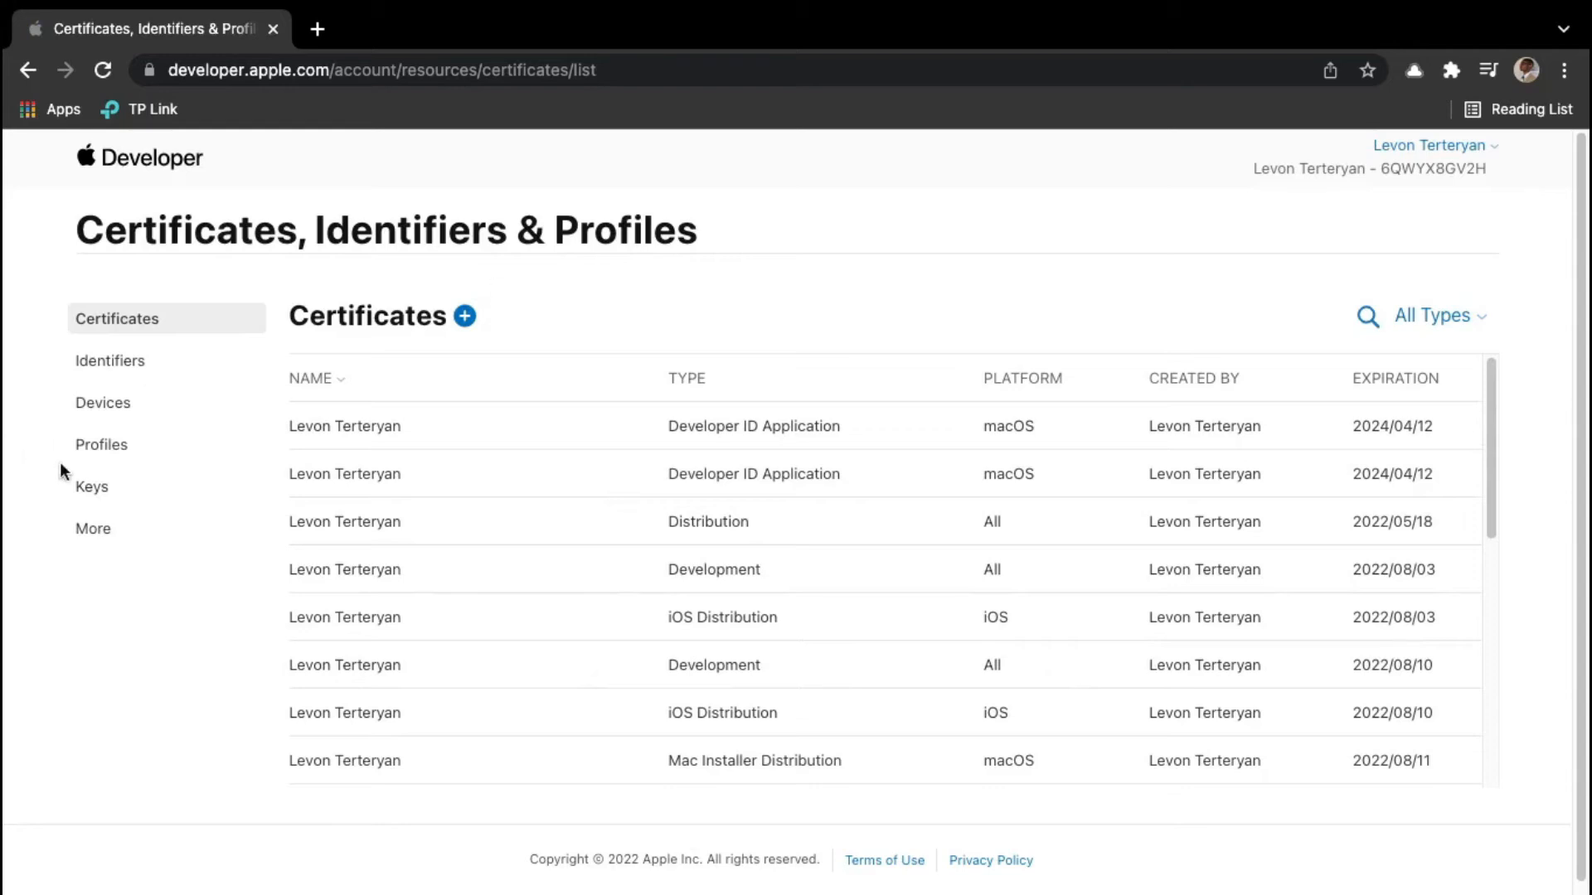
click(91, 487)
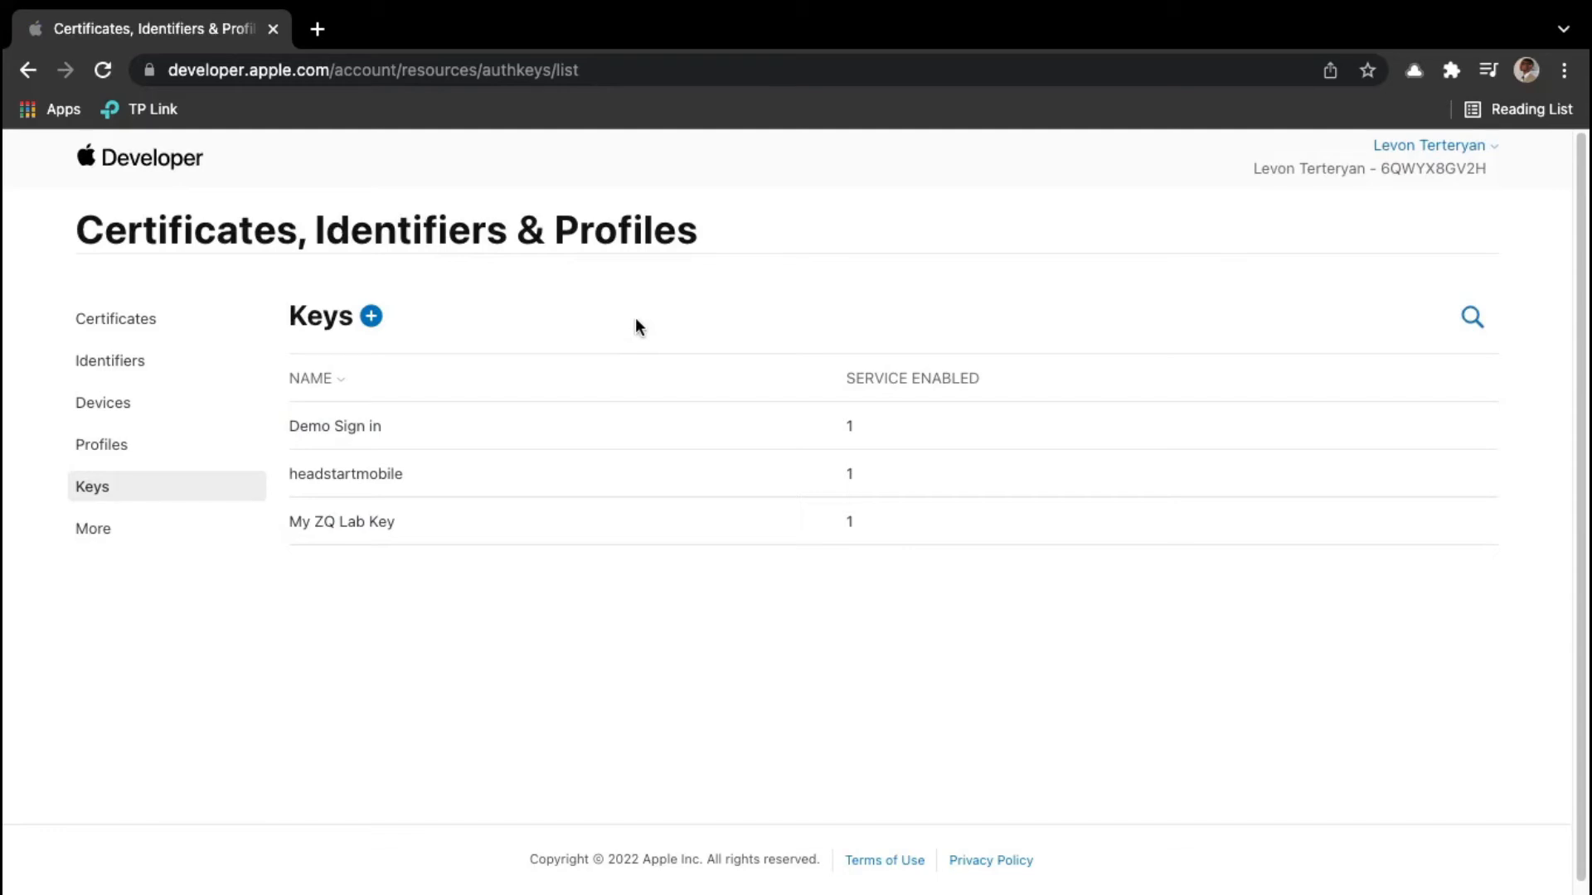
click(358, 526)
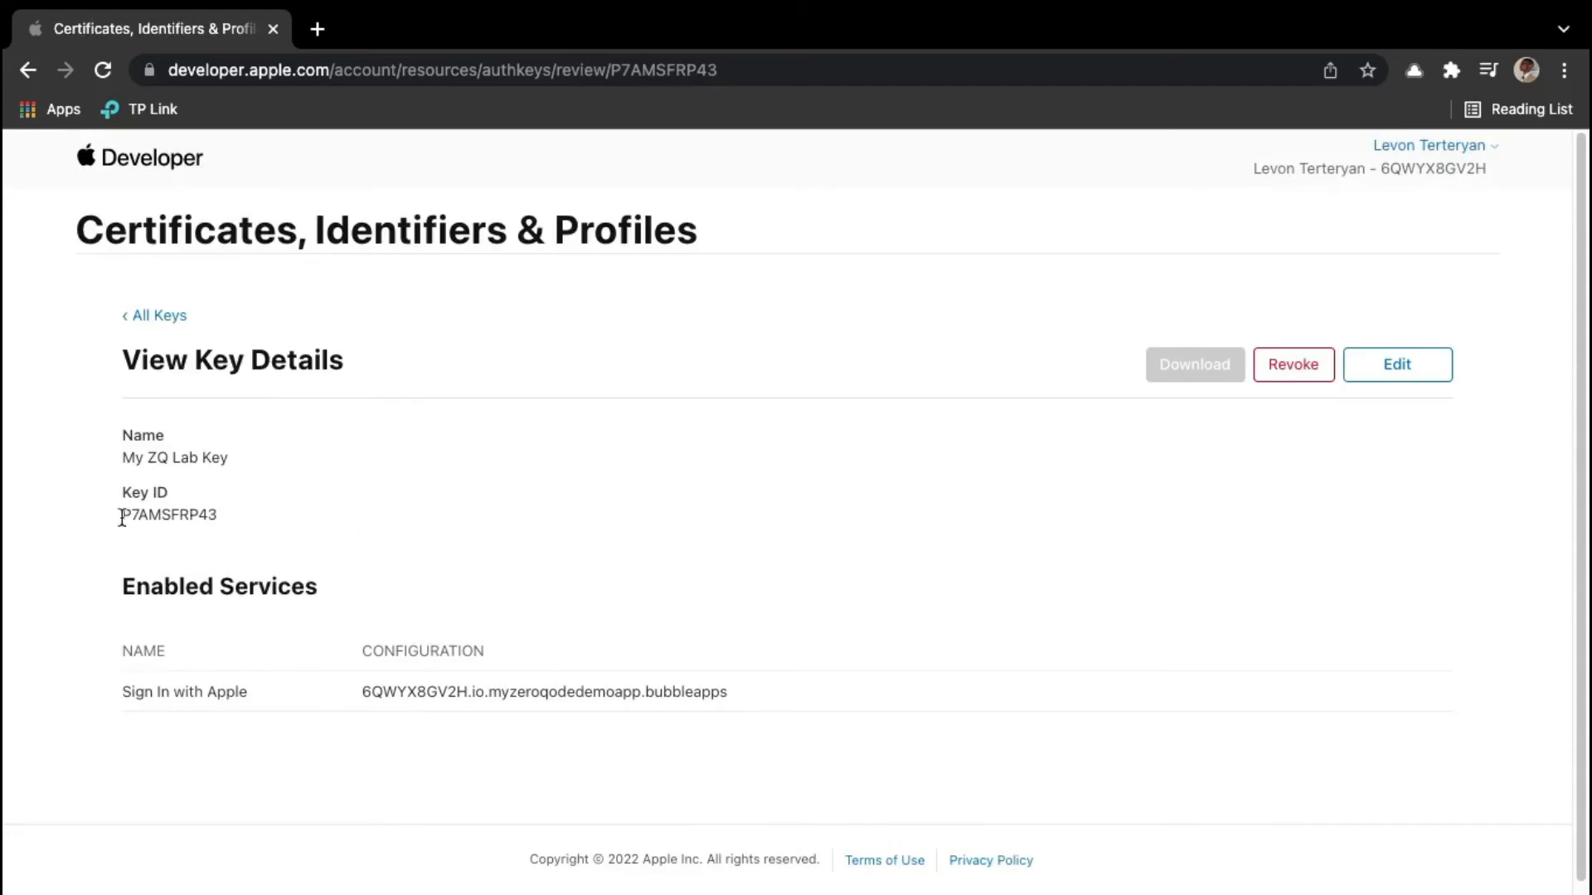
drag(143, 516, 219, 516)
key(super+c)
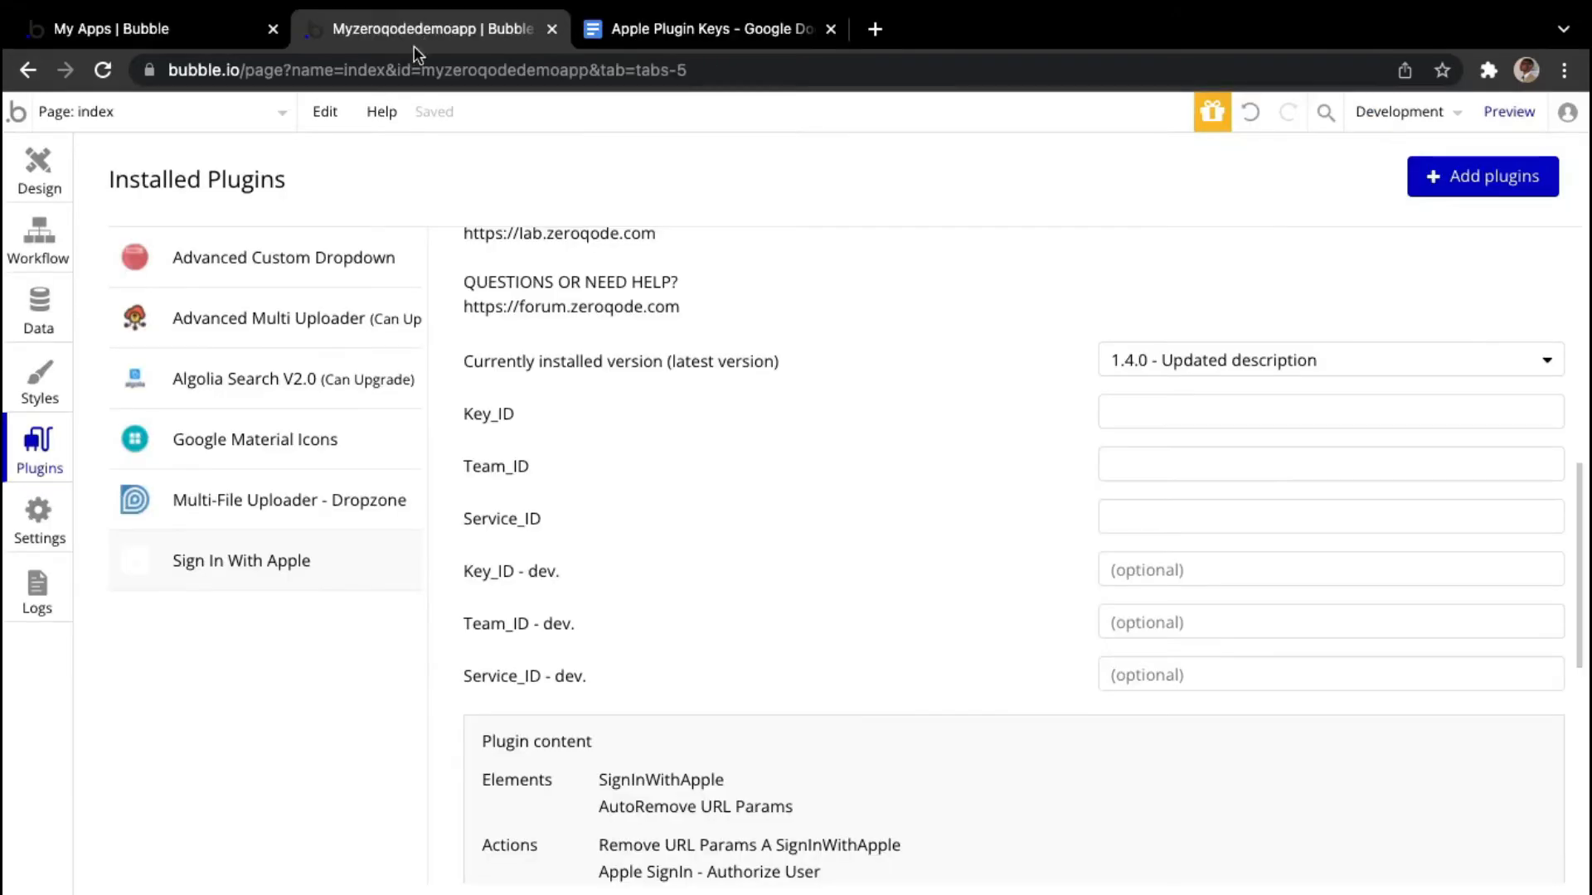
Switch to the Bubble editor and paste the copied Key ID into the plugin's Key_ID and Key_ID - dev. fields
click(1229, 419)
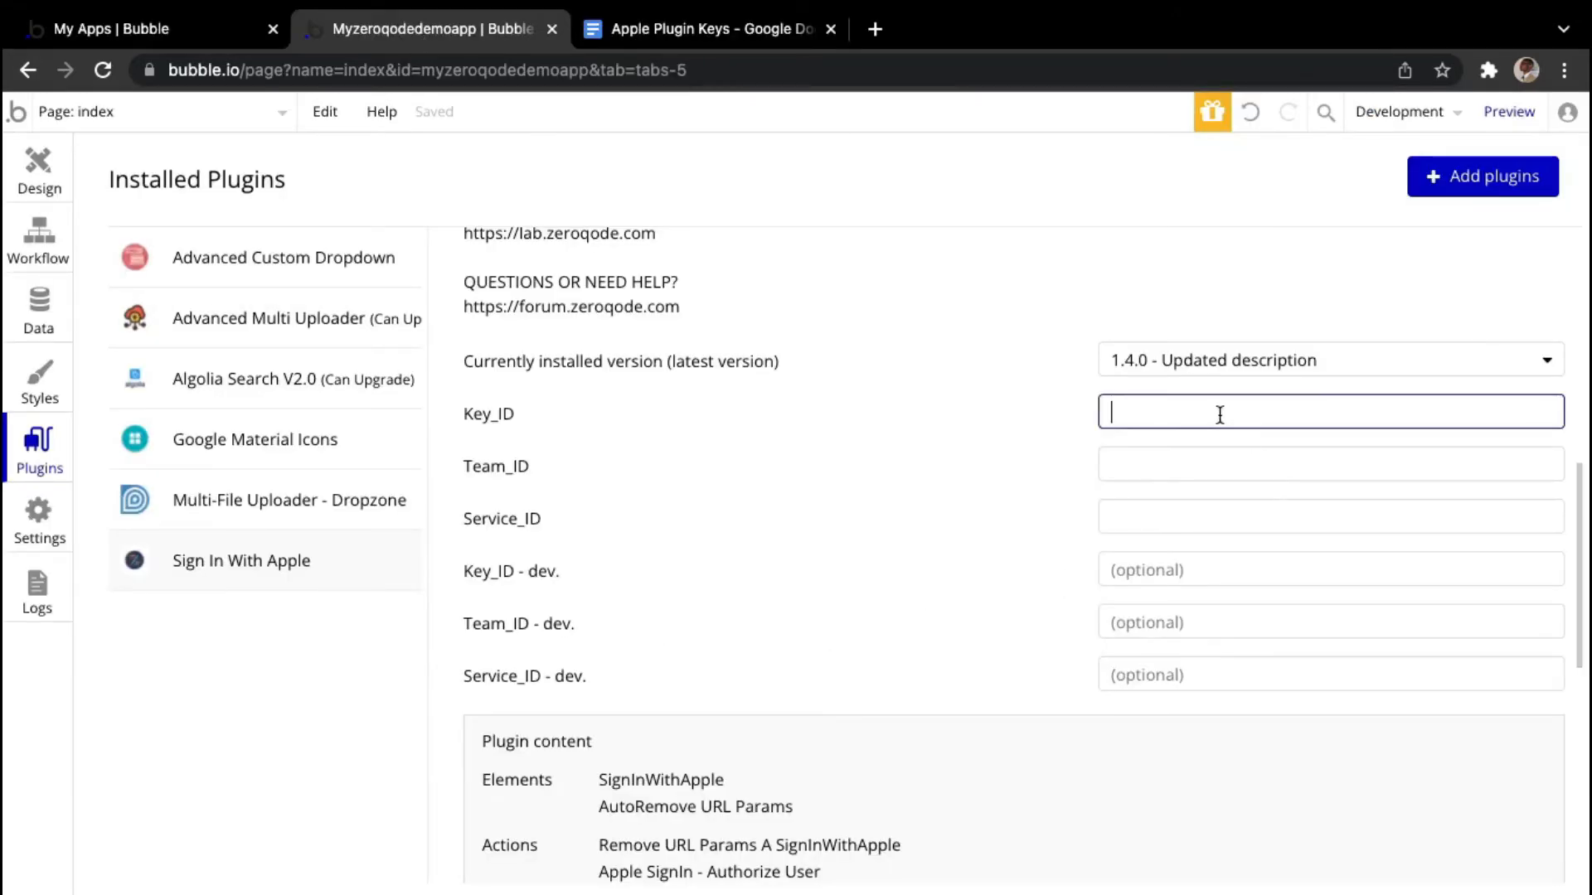
key(super+v)
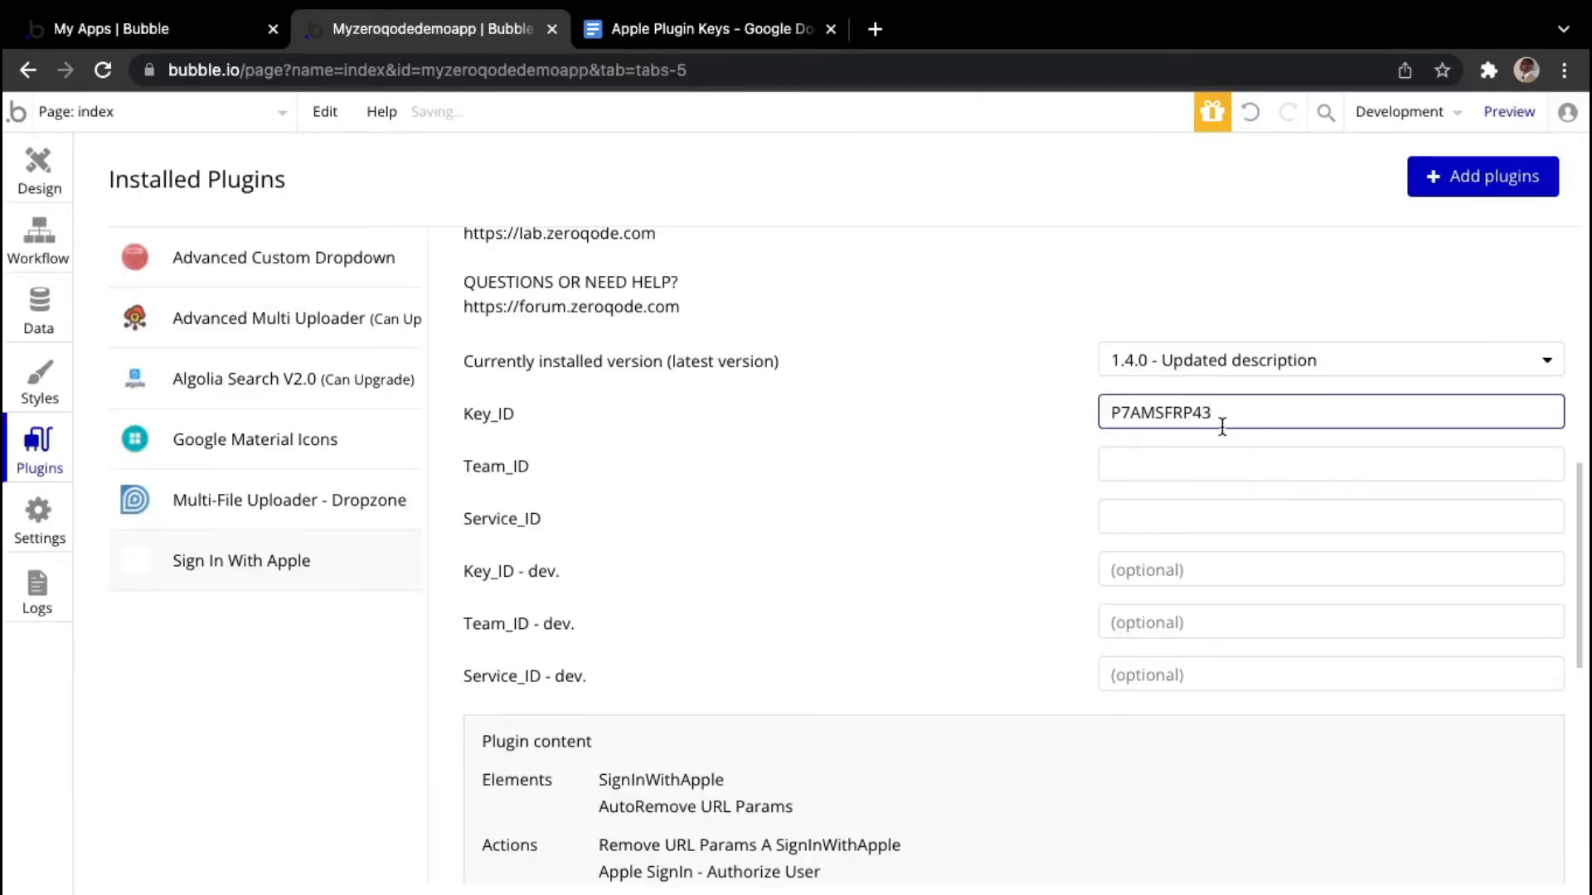
click(1151, 580)
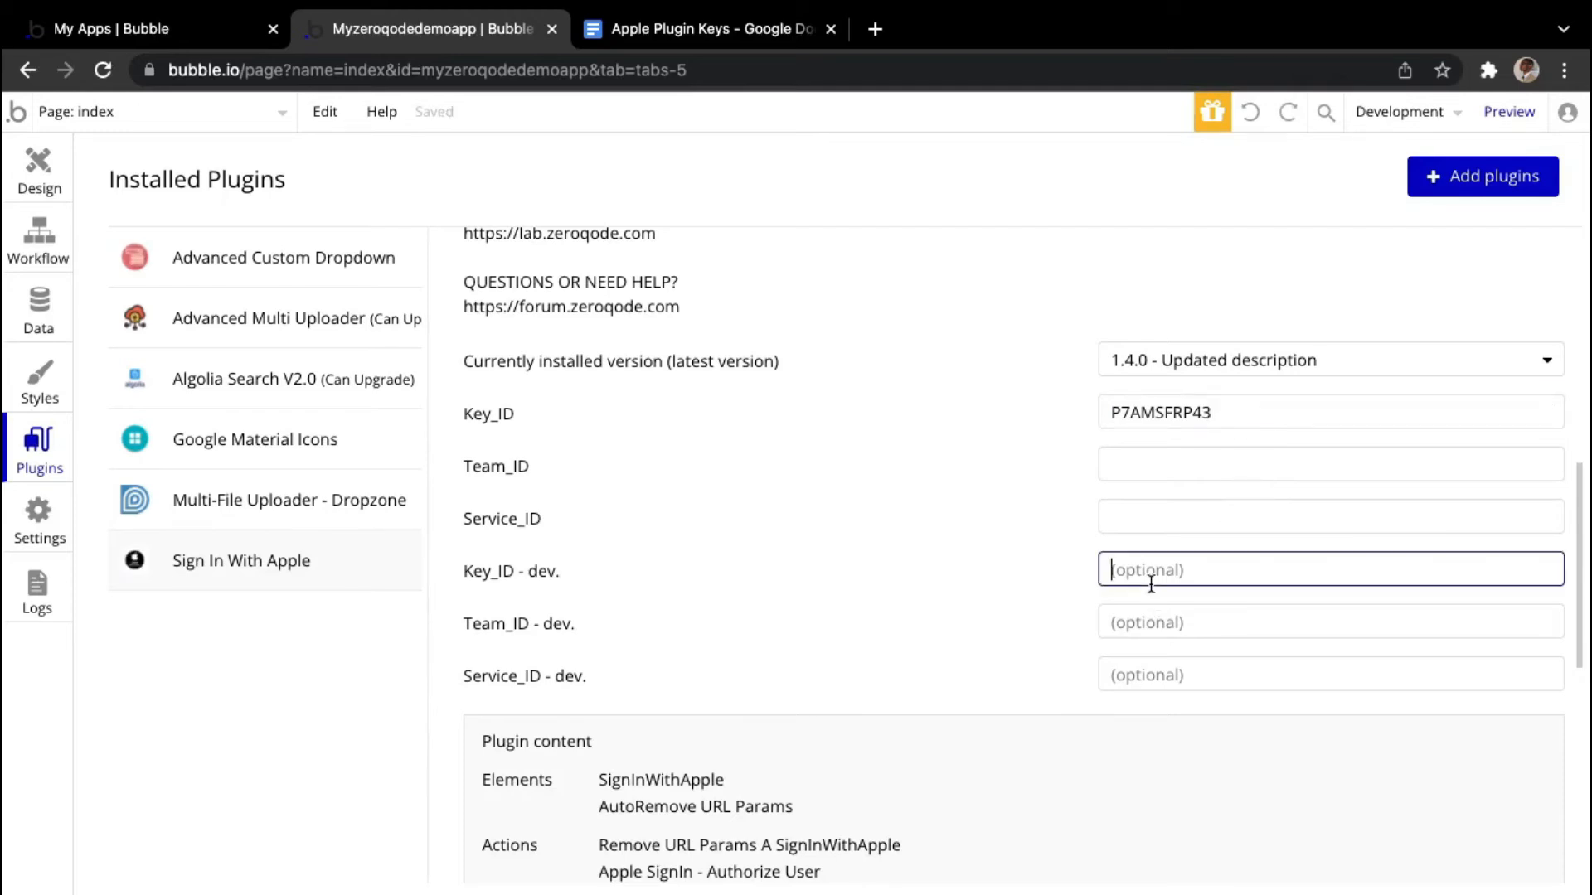
key(super+v)
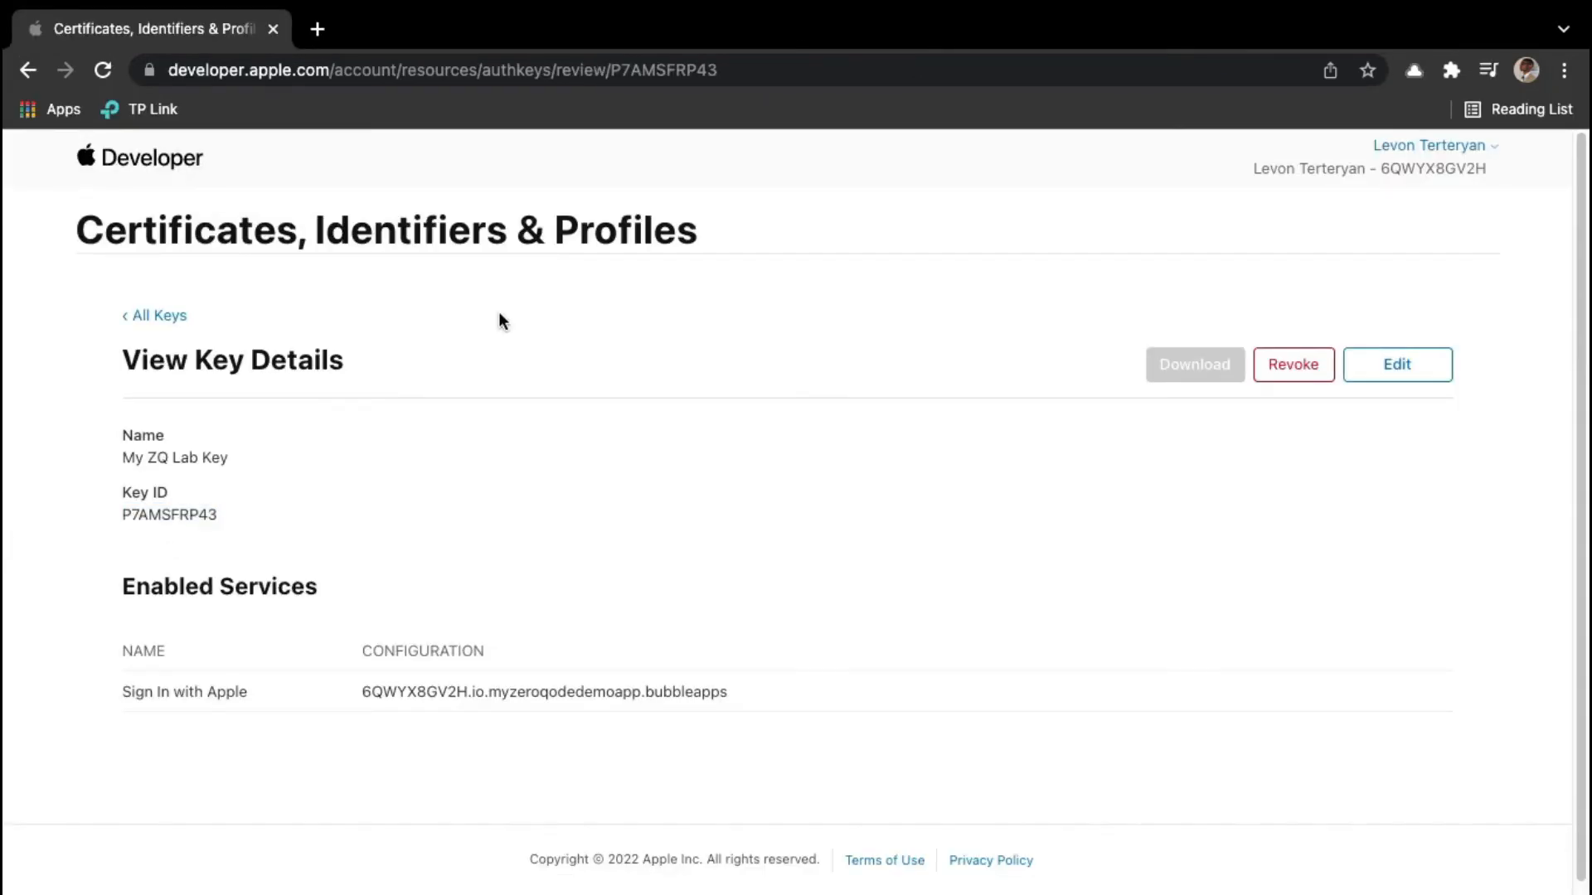
In the Apple Developer account, open the ZQ Lab App ID configuration and copy its Team ID
click(152, 315)
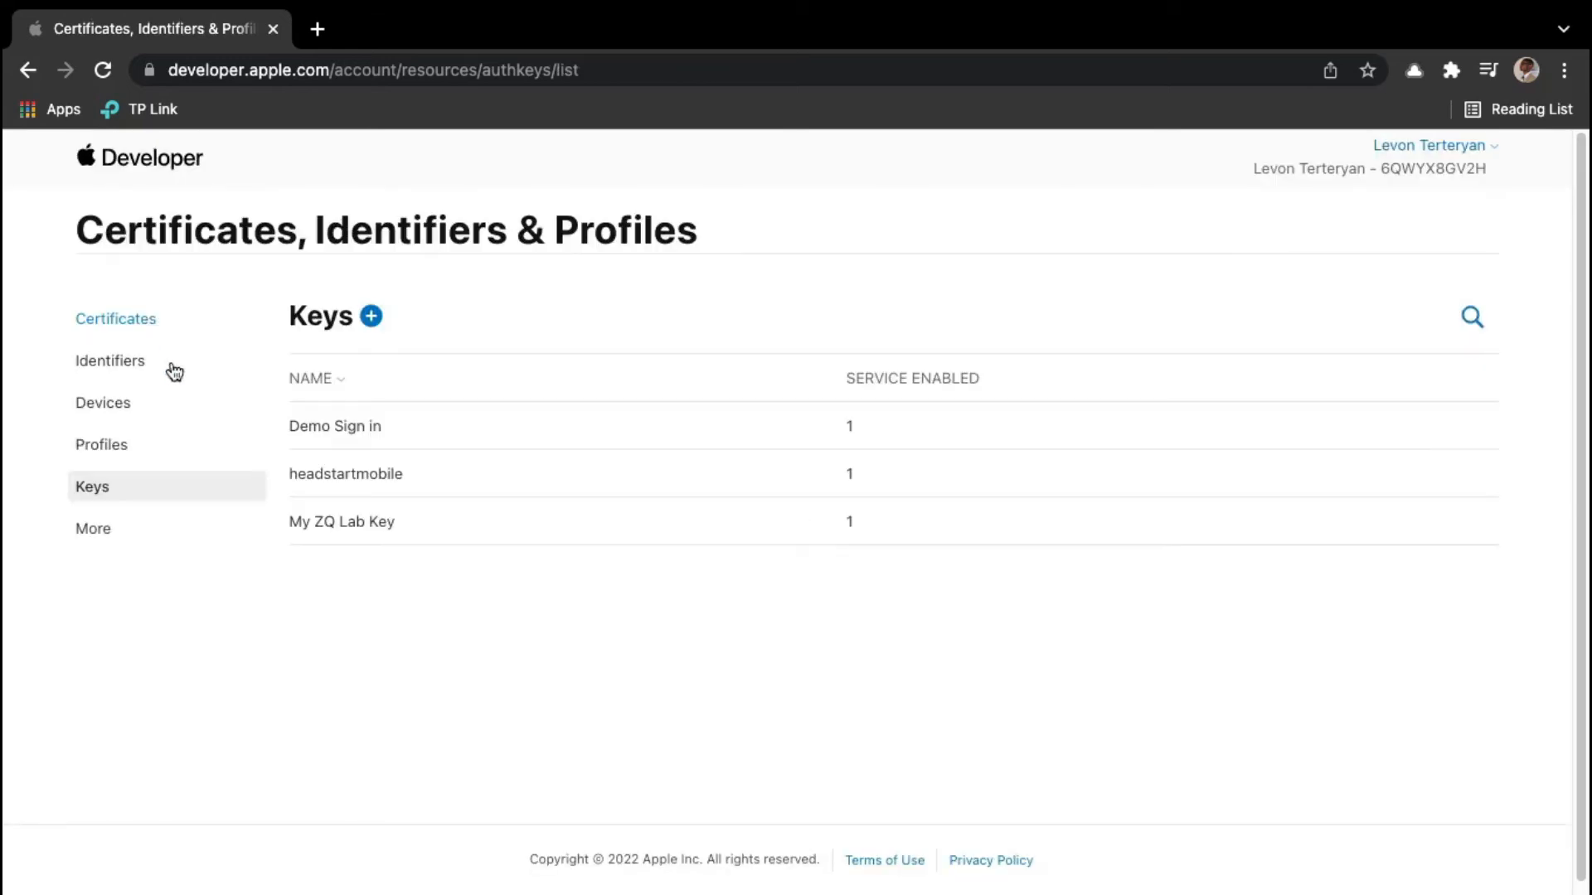
click(111, 362)
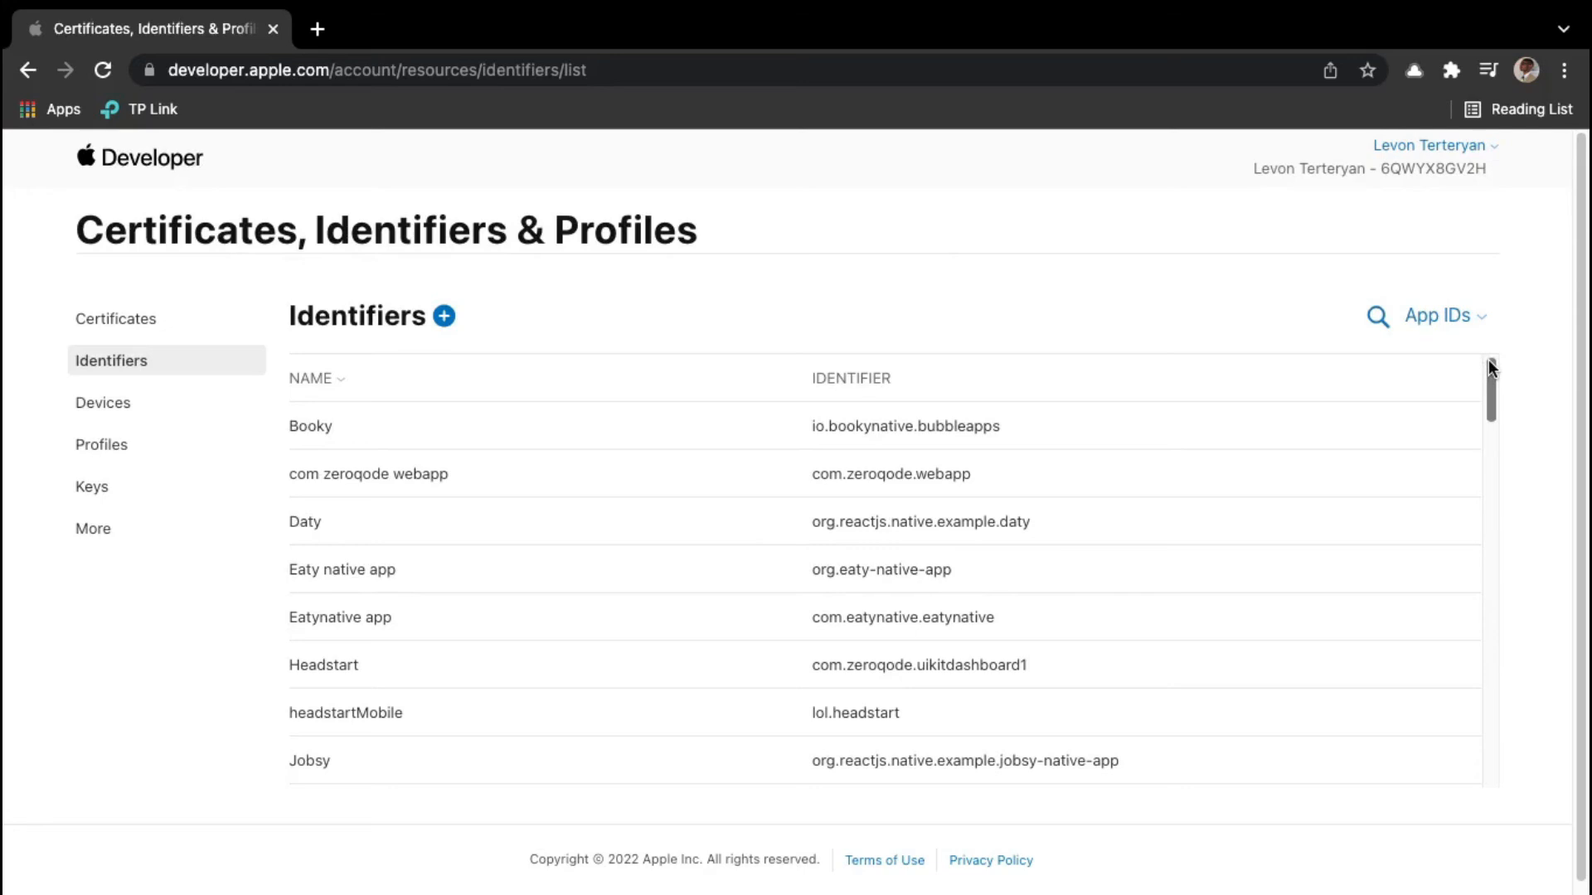
drag(1490, 368, 1496, 750)
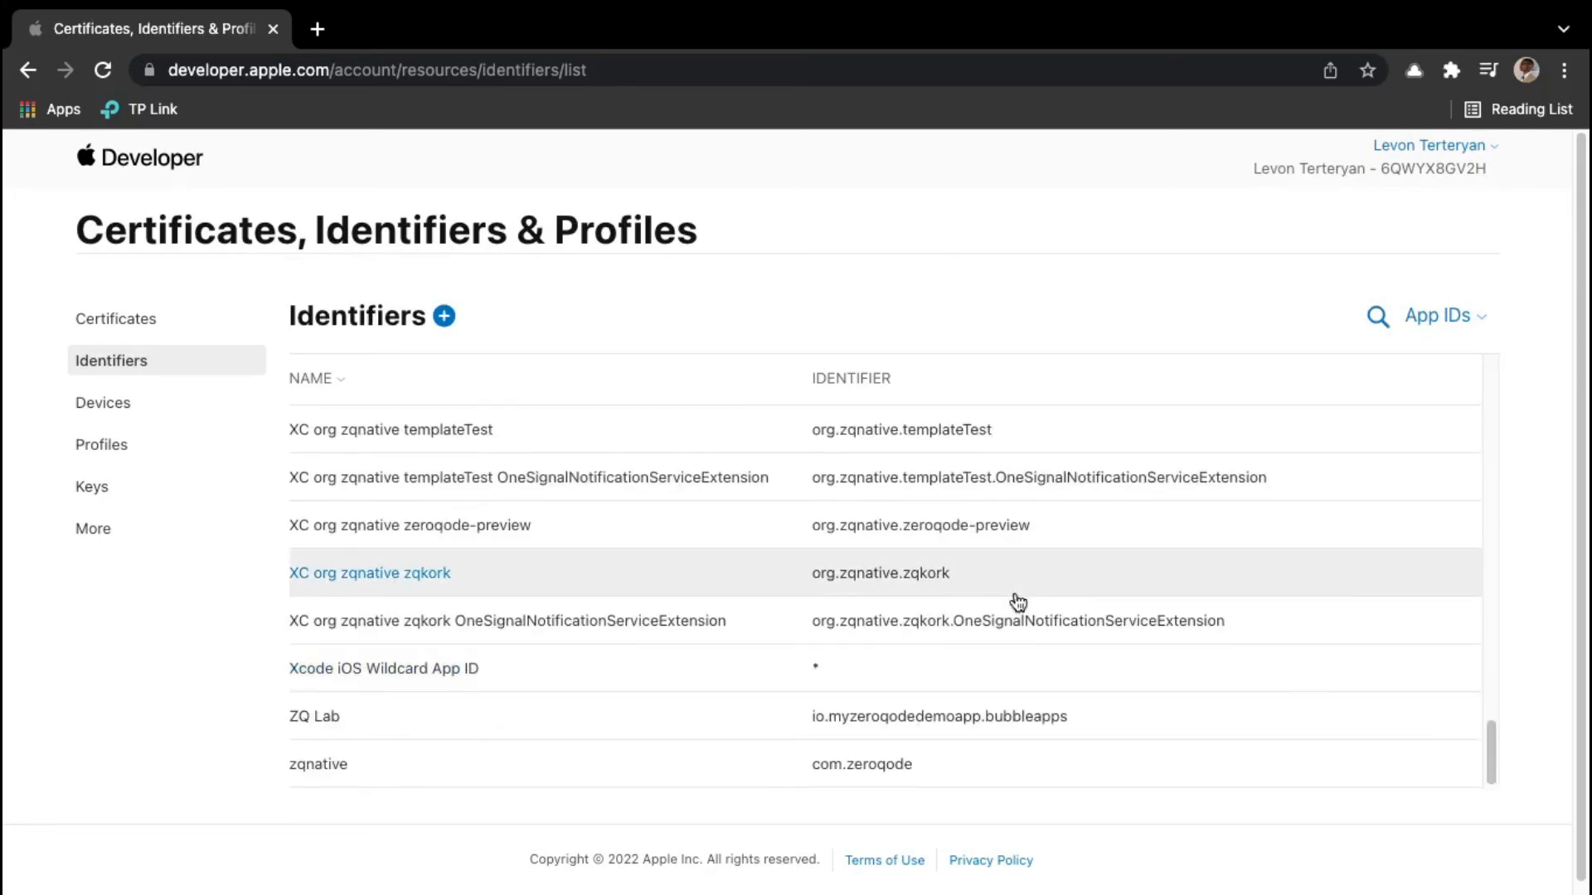
click(355, 715)
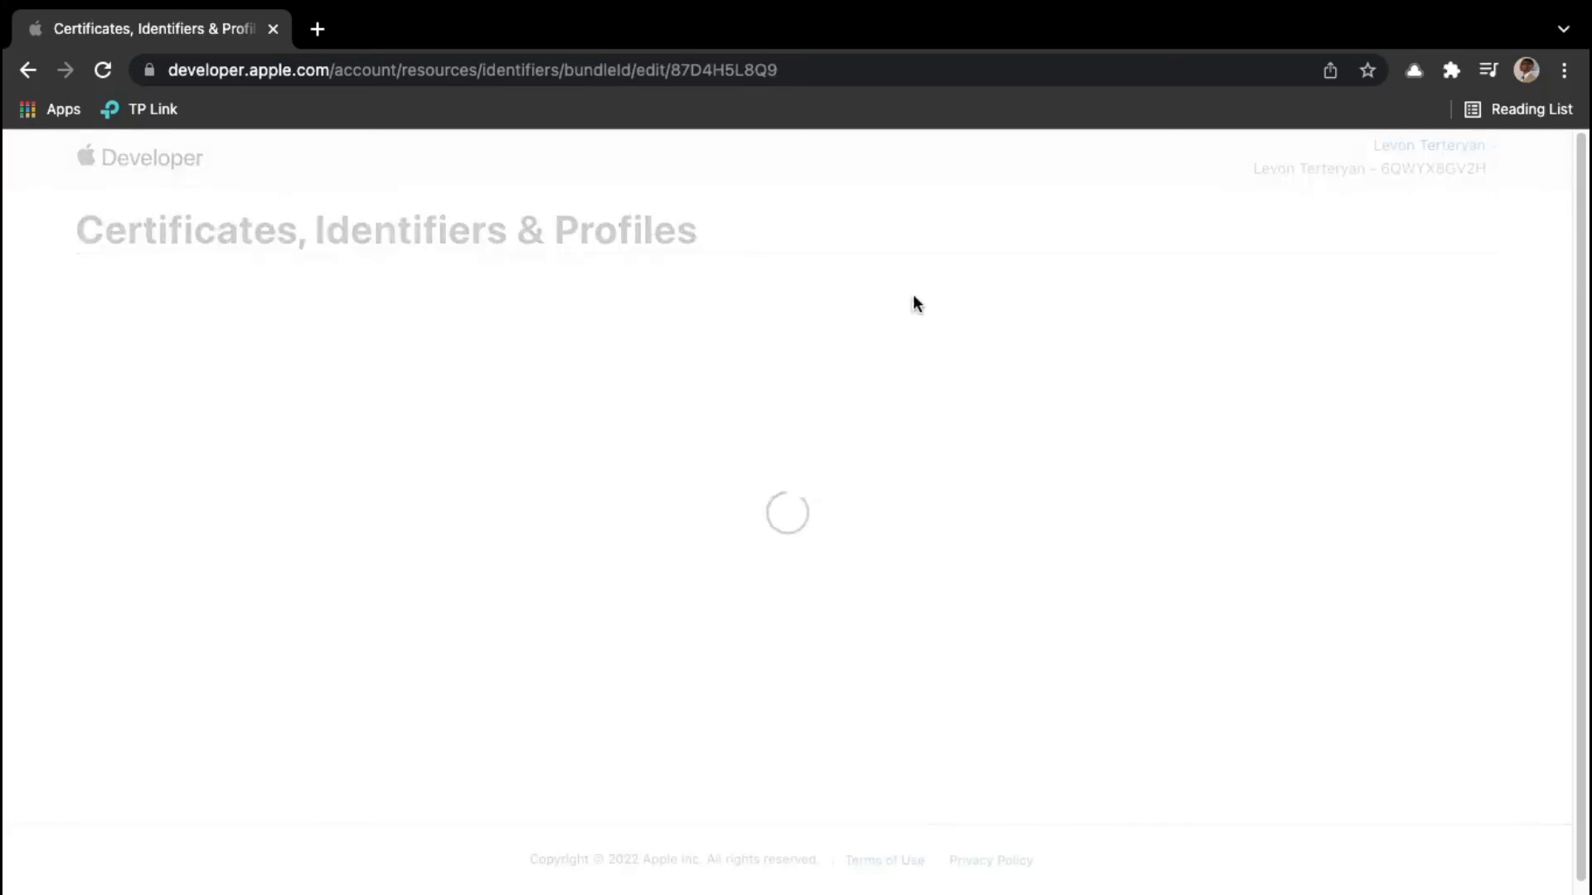
drag(729, 462, 834, 461)
key(super+c)
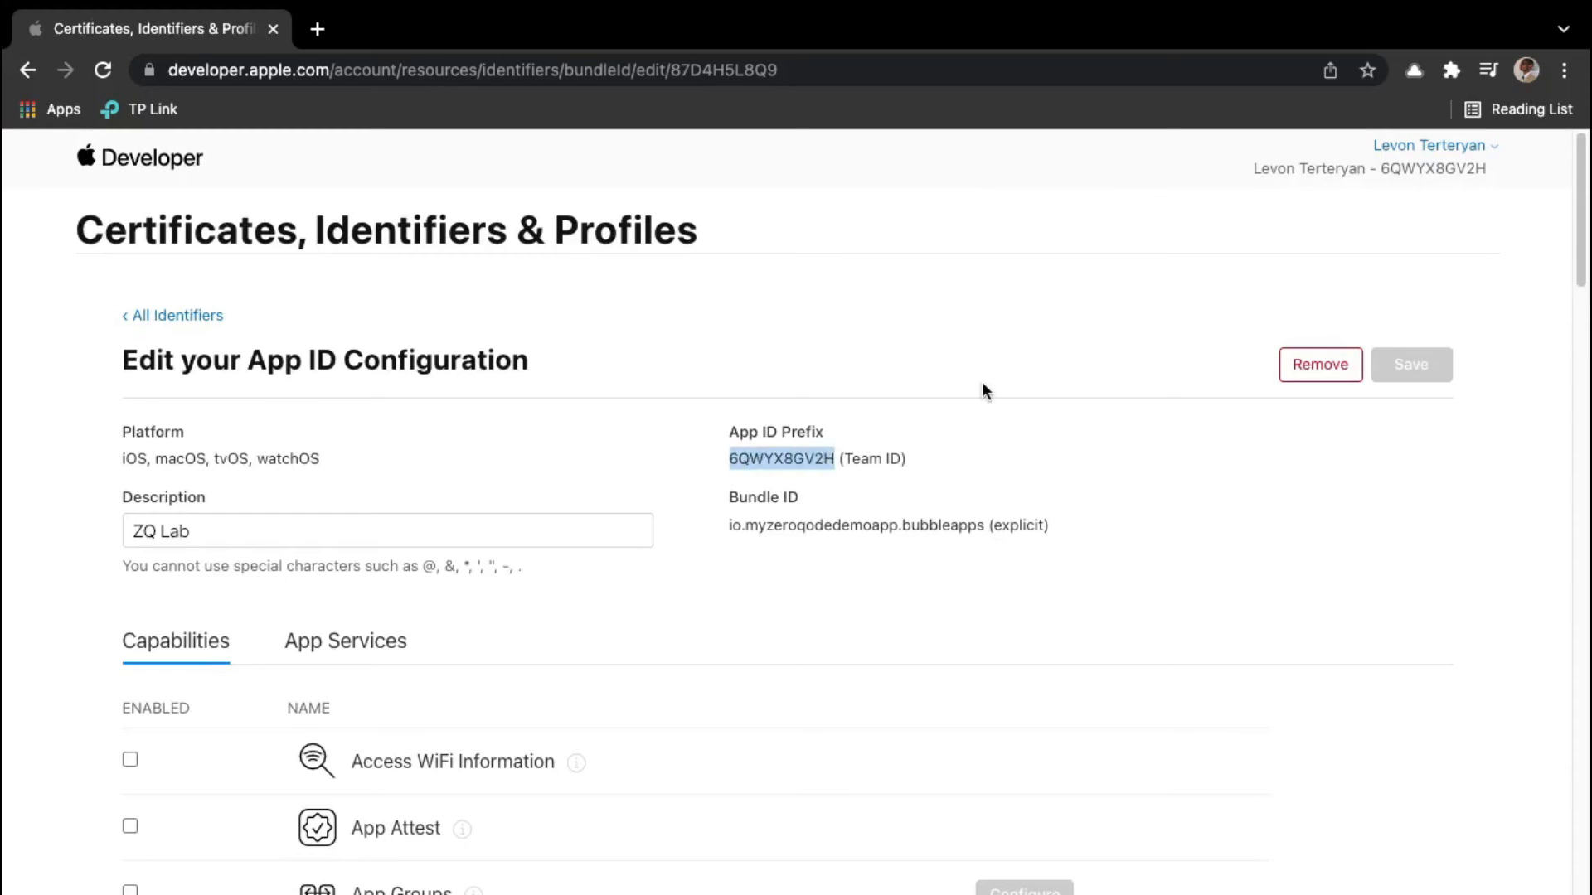
Switch to the Bubble editor and paste the copied Team ID into the Team_ID and Team_ID - dev. fields
key(super+Tab)
click(1182, 458)
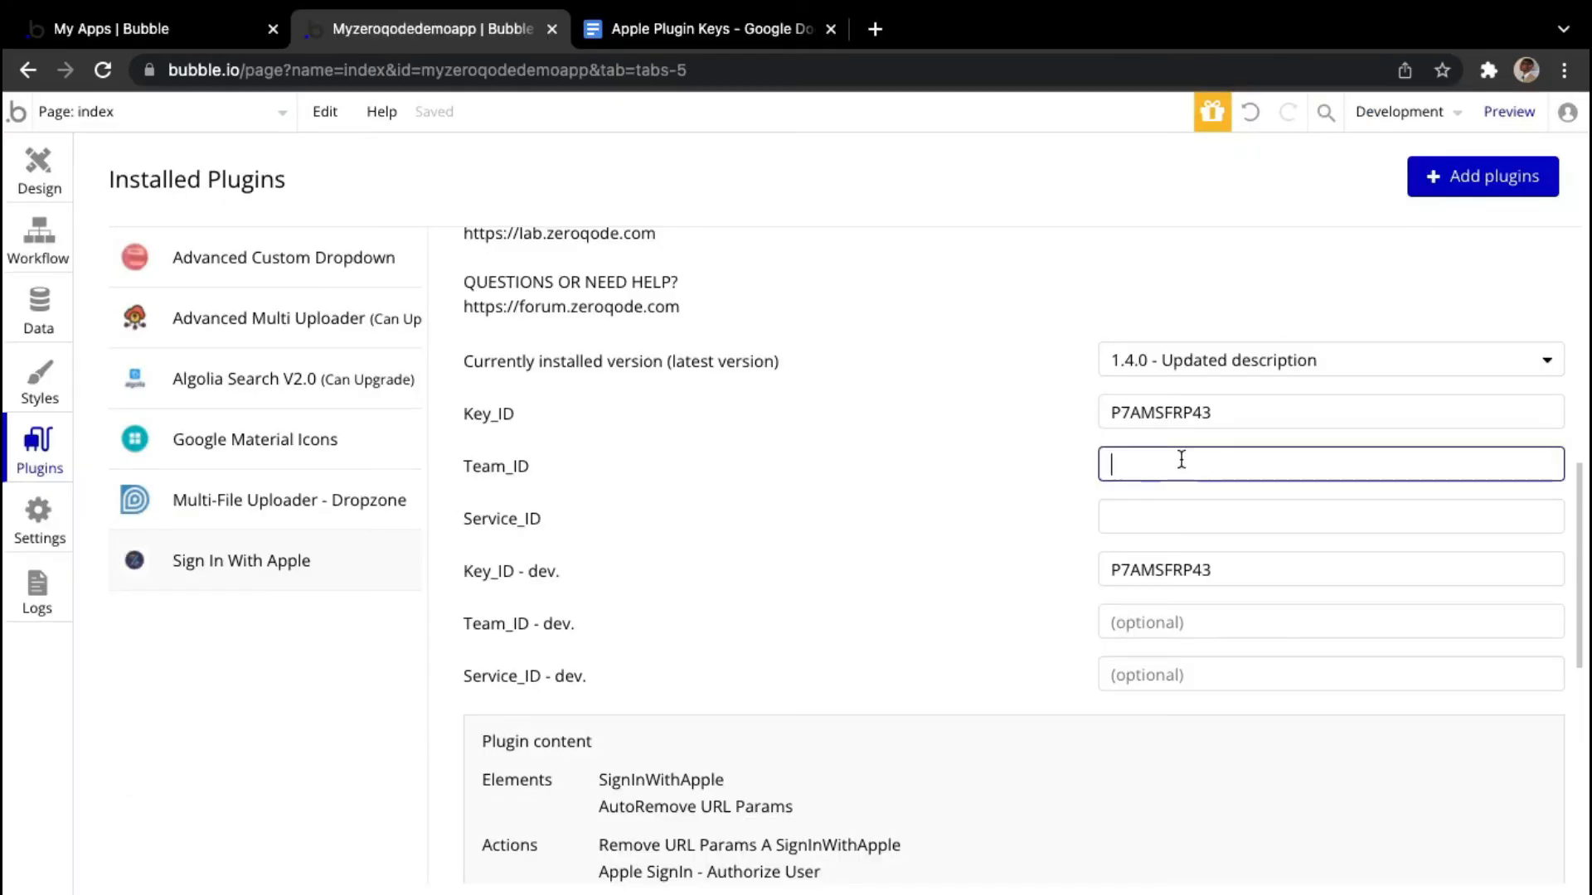
key(super+v)
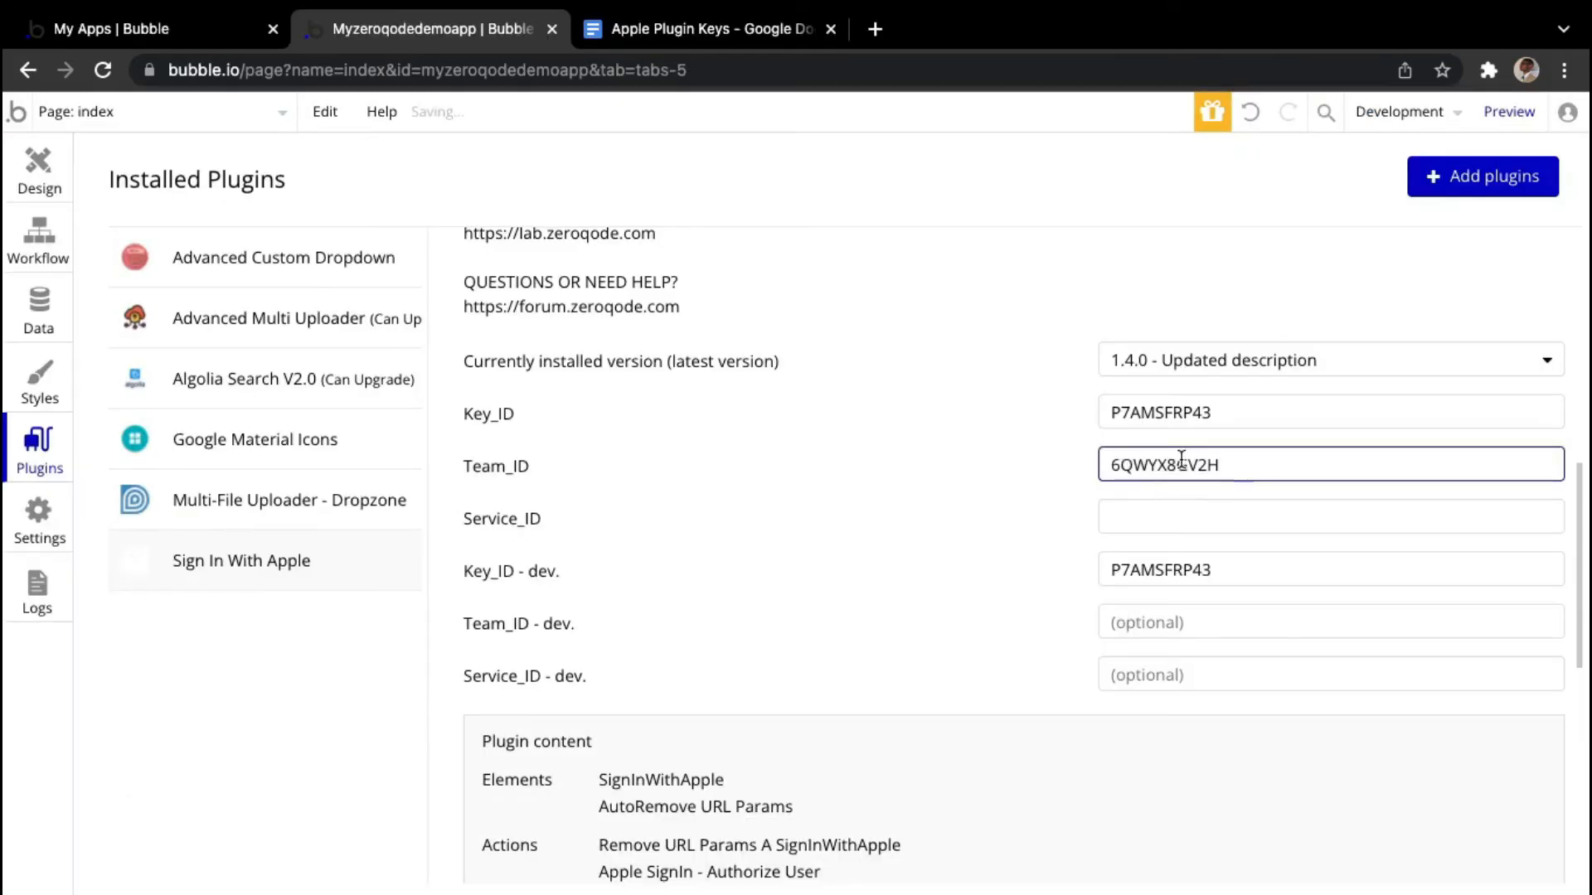
click(1173, 623)
key(super+v)
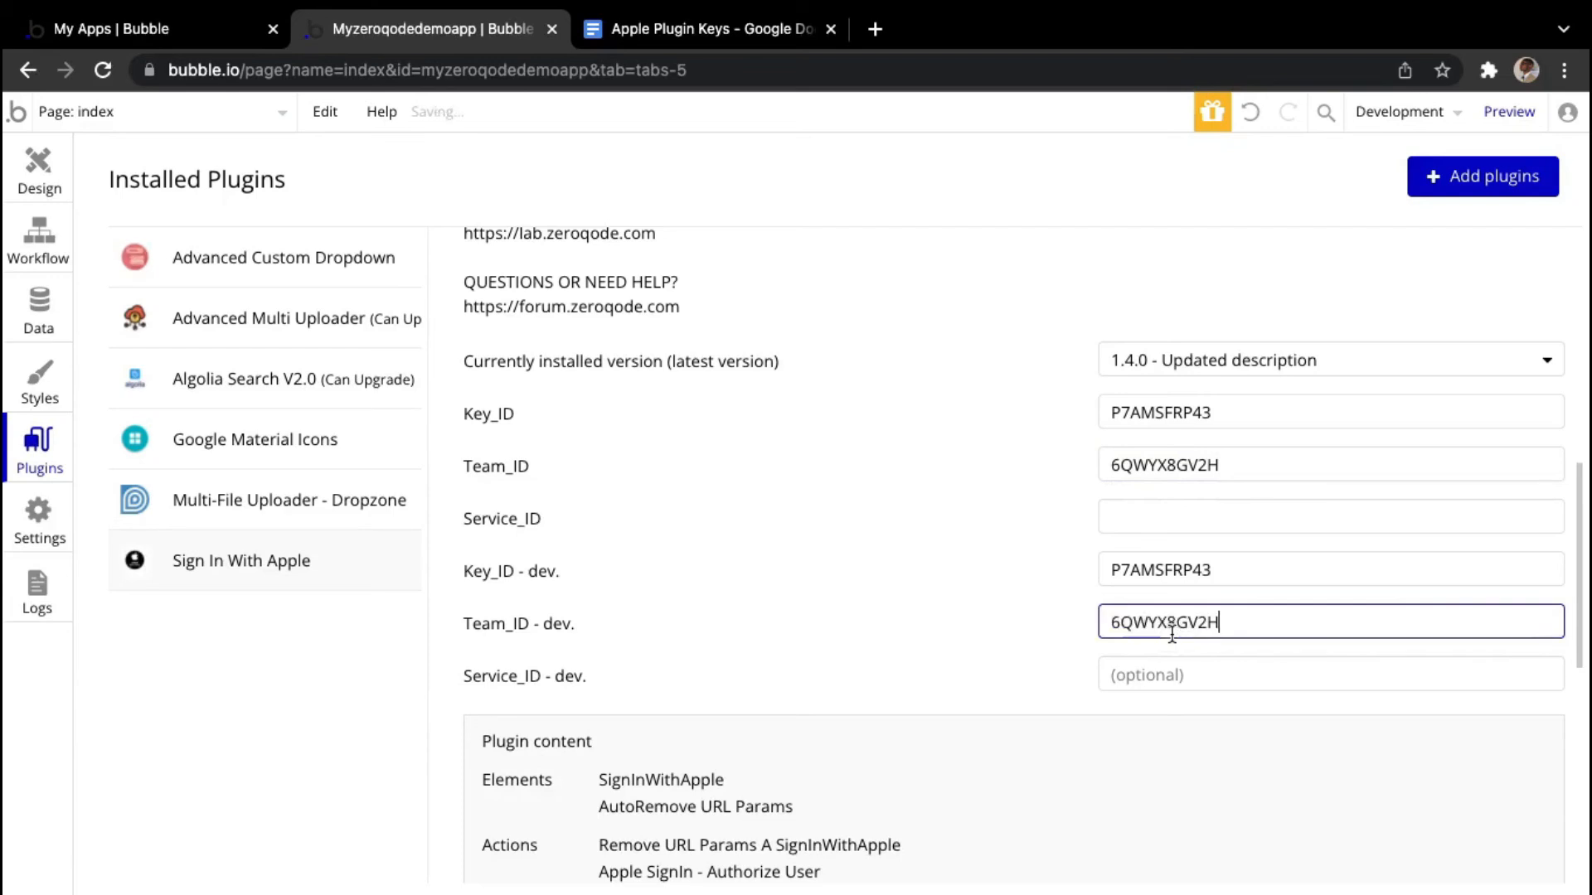
In the Apple Developer account, filter the identifiers to Services IDs, open ZQ Lab and copy its service identifier
click(1159, 519)
key(super+Tab)
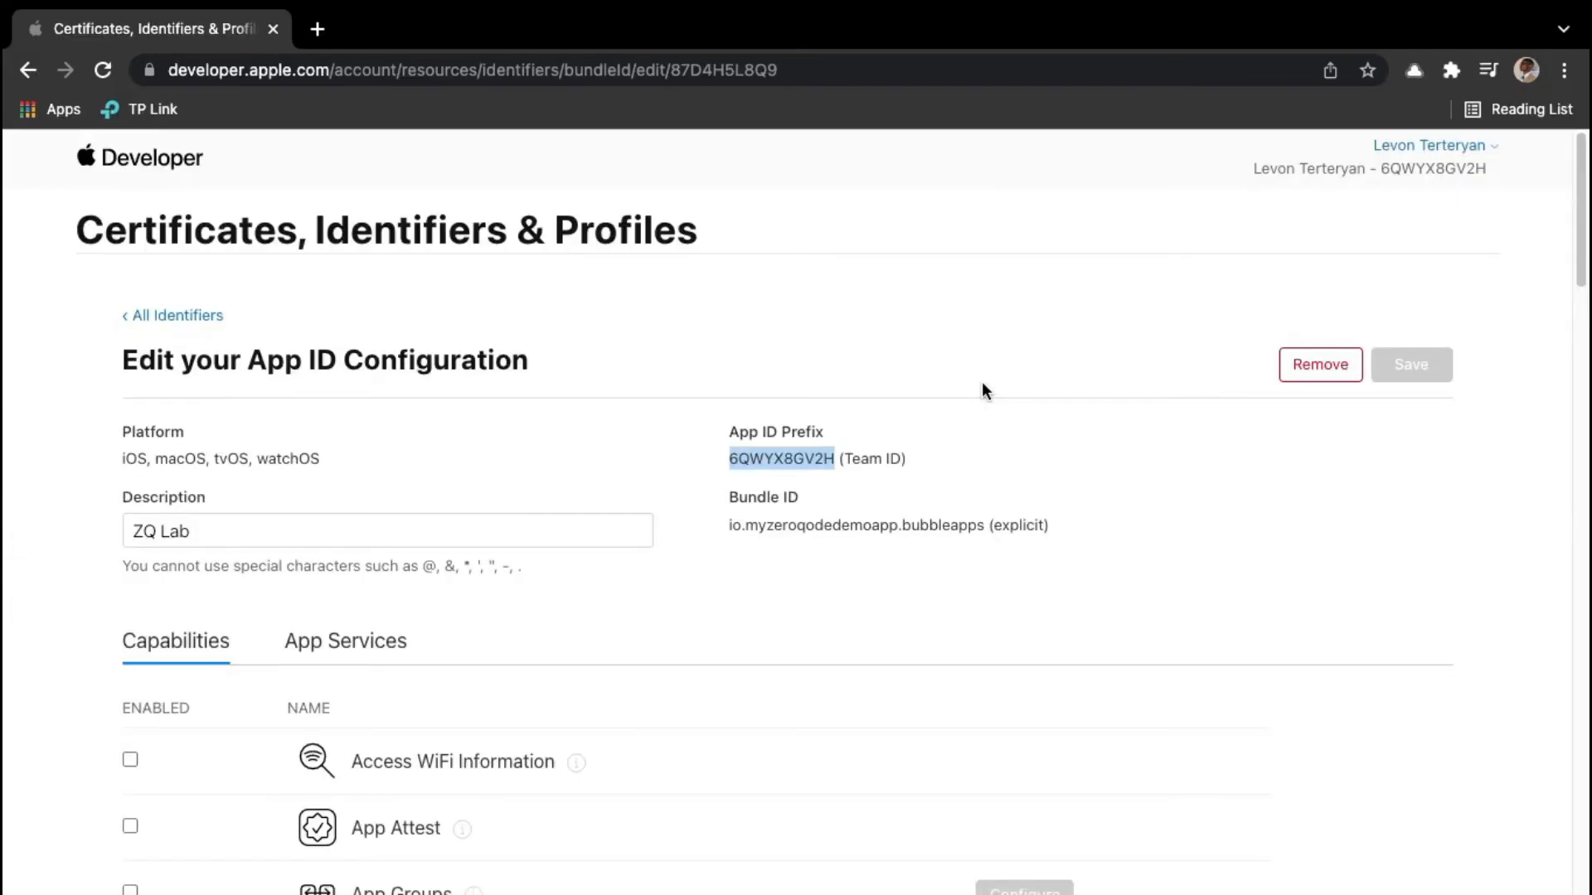
click(979, 381)
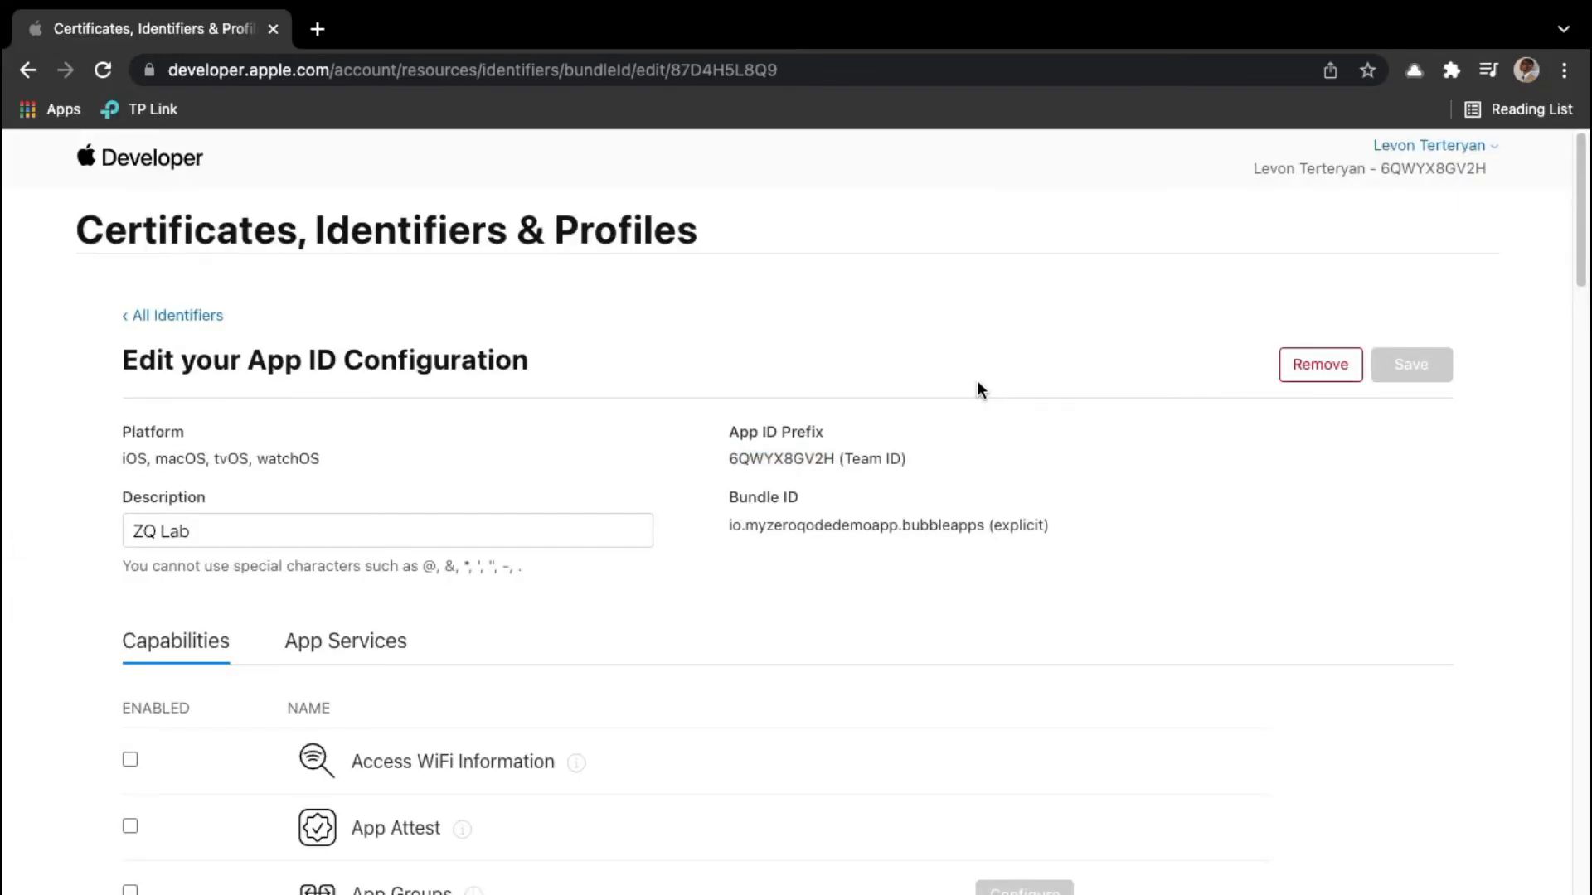
click(196, 316)
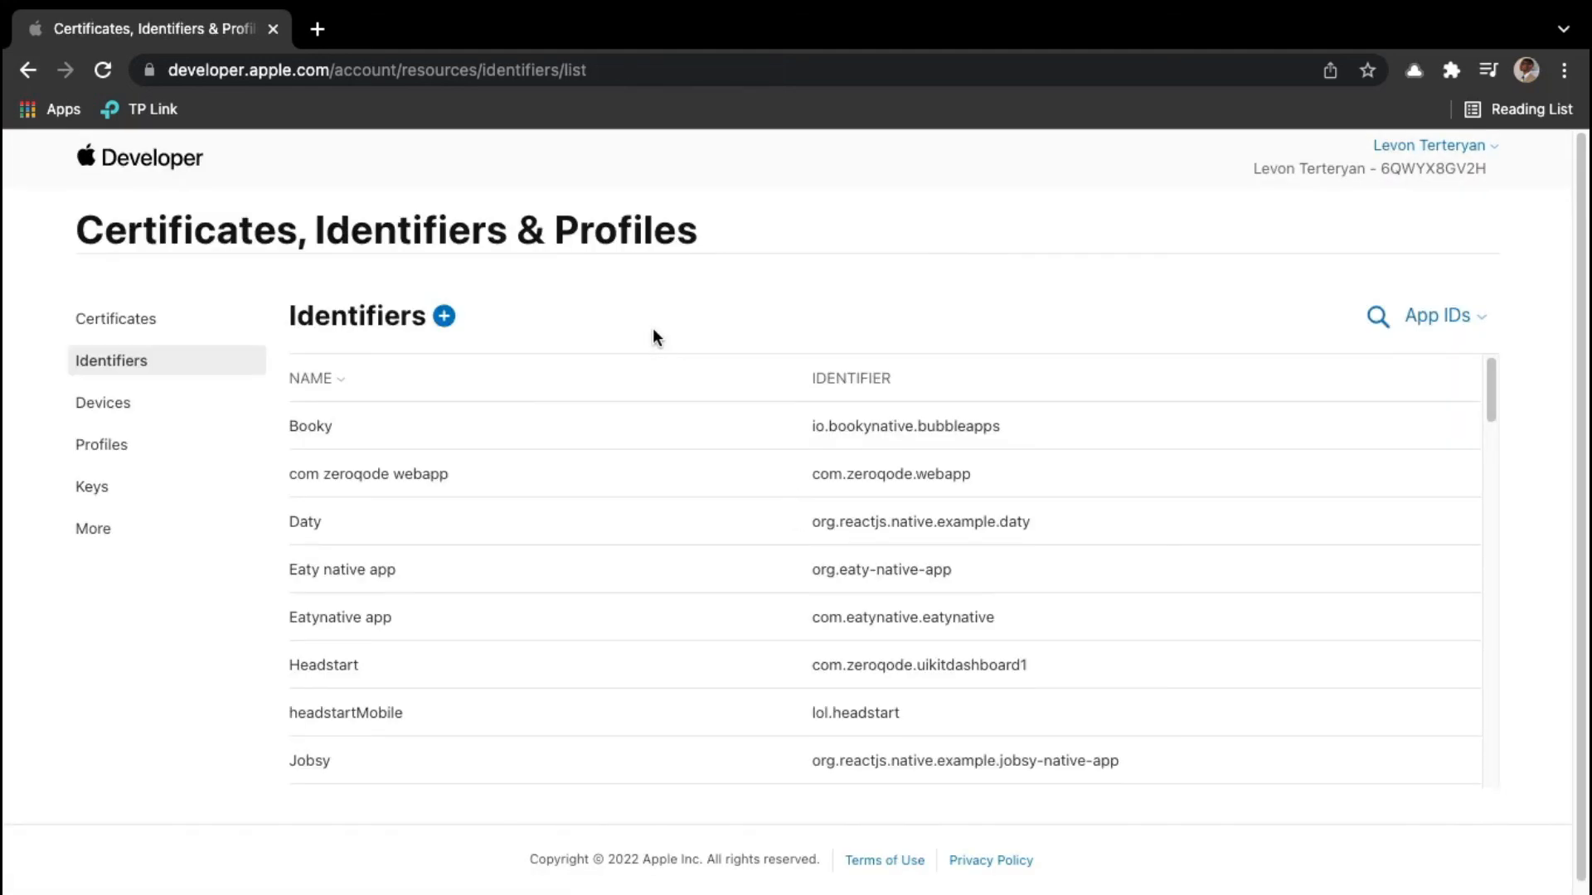
click(1466, 319)
click(1290, 414)
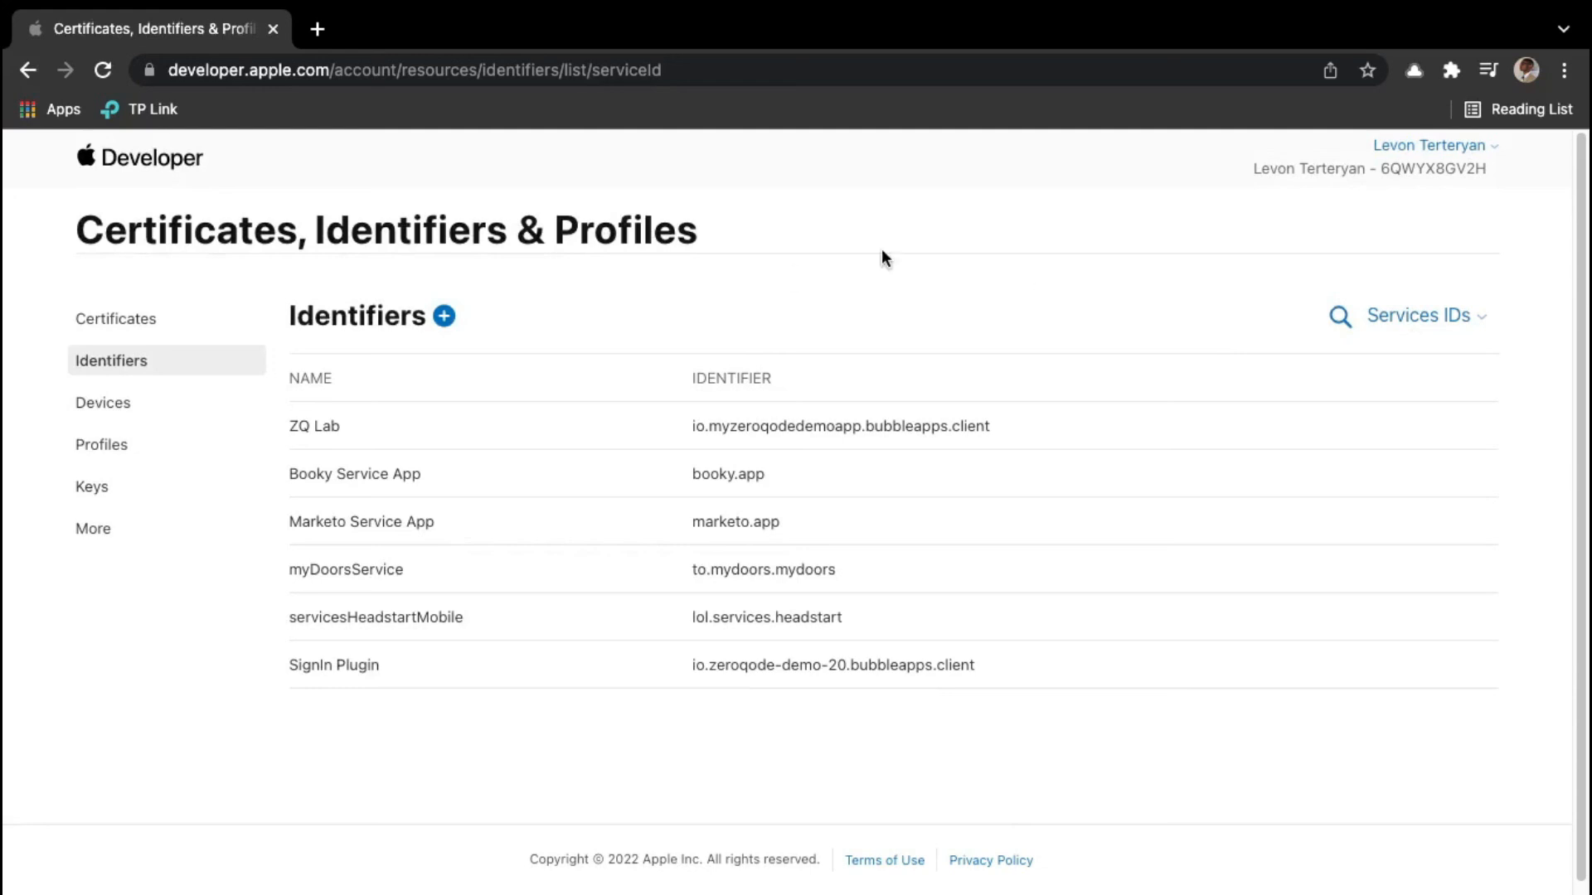
click(569, 426)
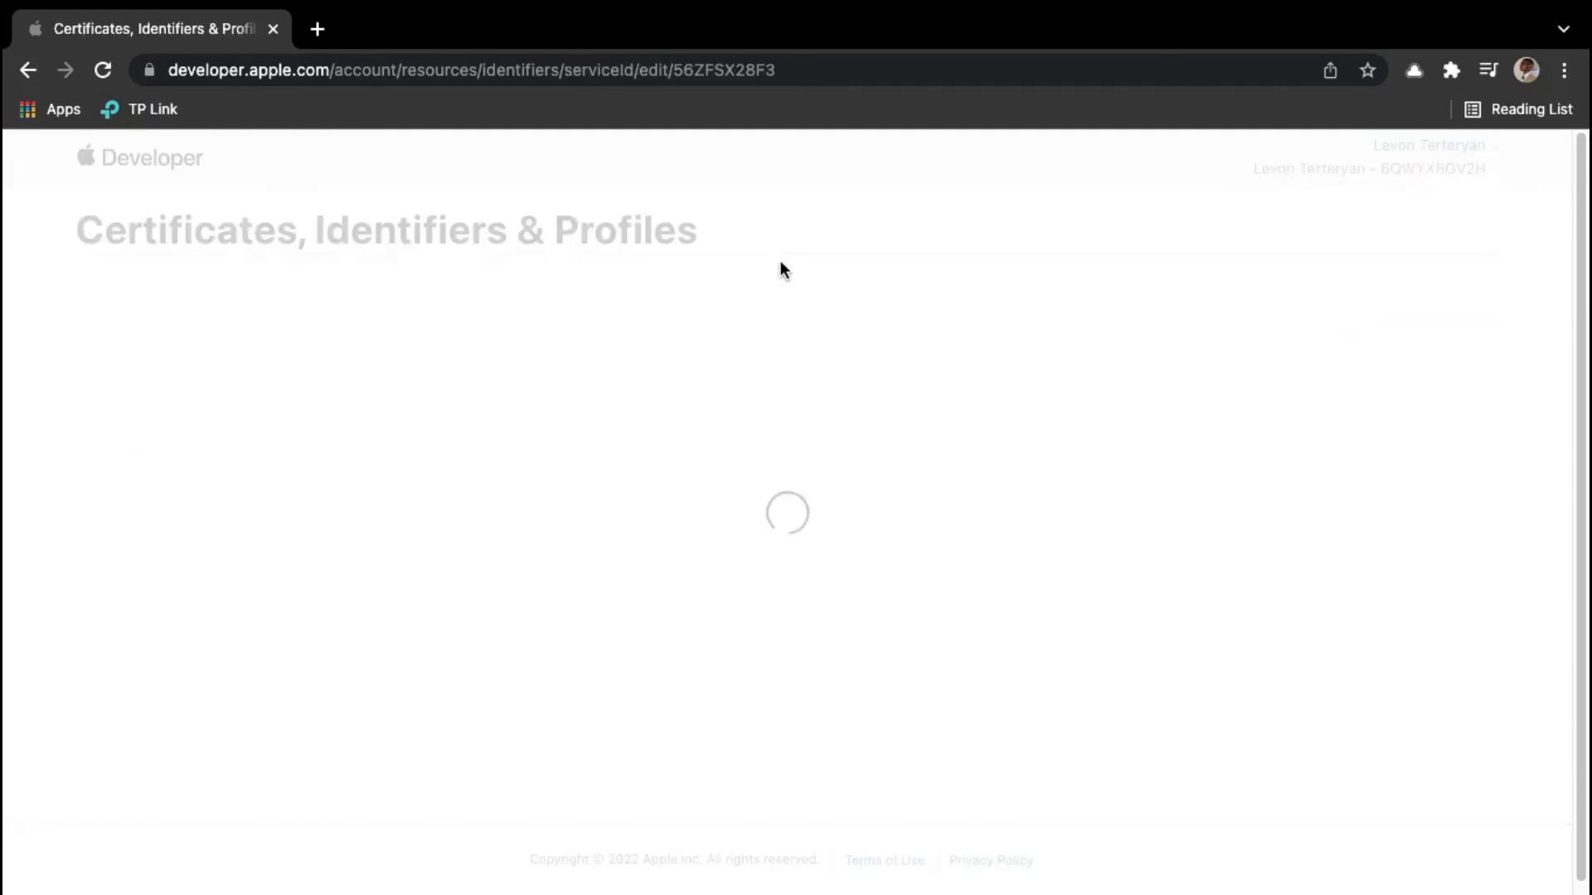
drag(728, 461, 1029, 461)
key(ctrl+c)
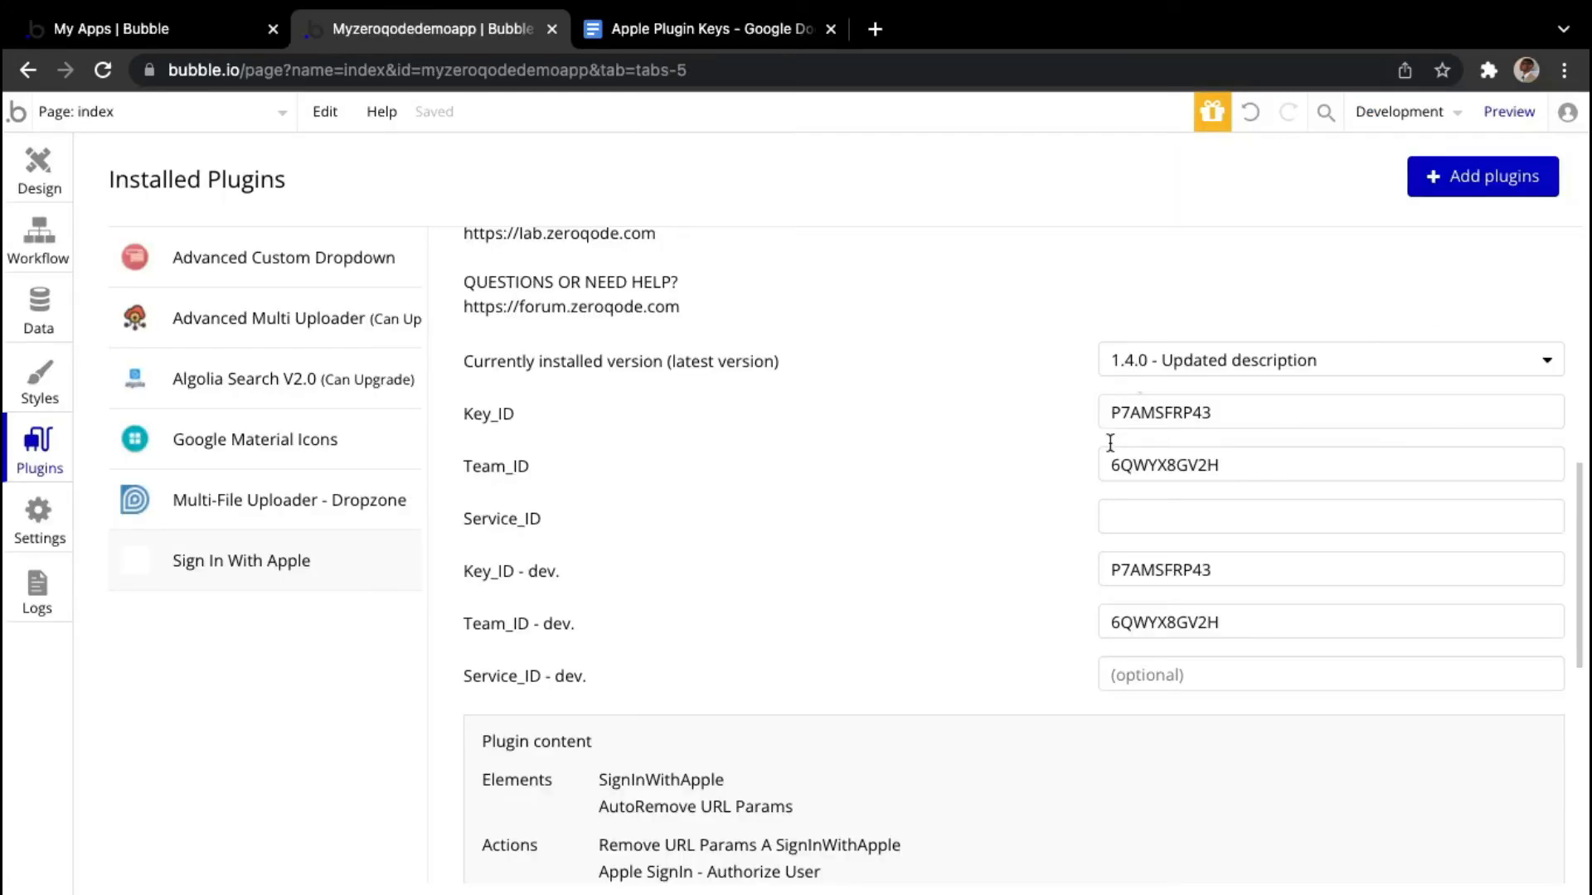
In the Bubble editor, set Service_ID and Service_ID - dev. to io.myzeroqodedemoapp.bubbleapps.client
click(1108, 522)
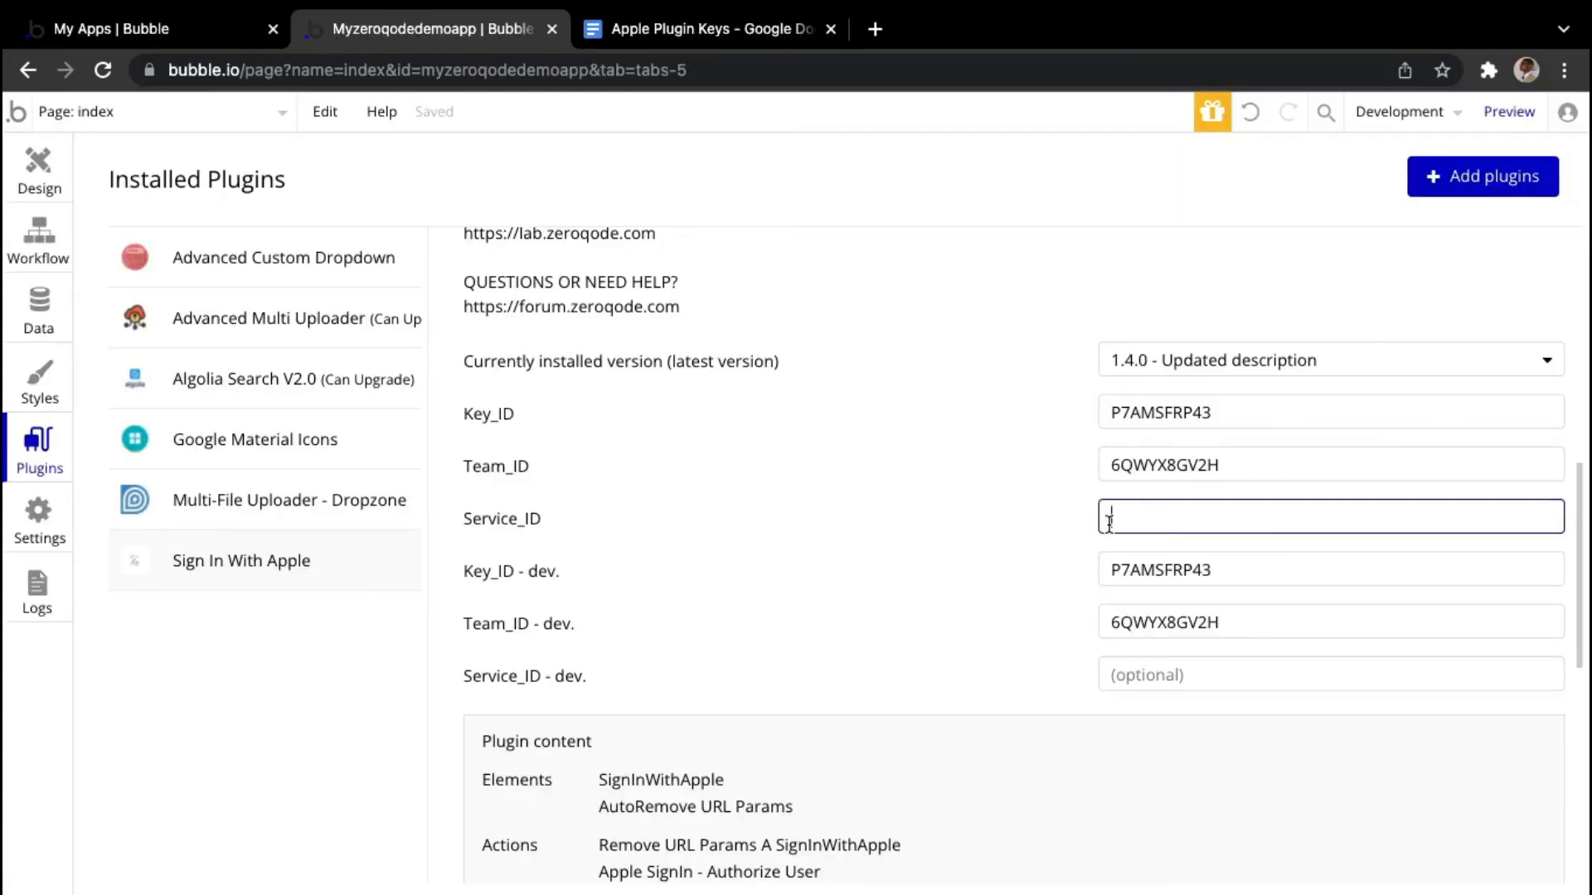
key(ctrl+v)
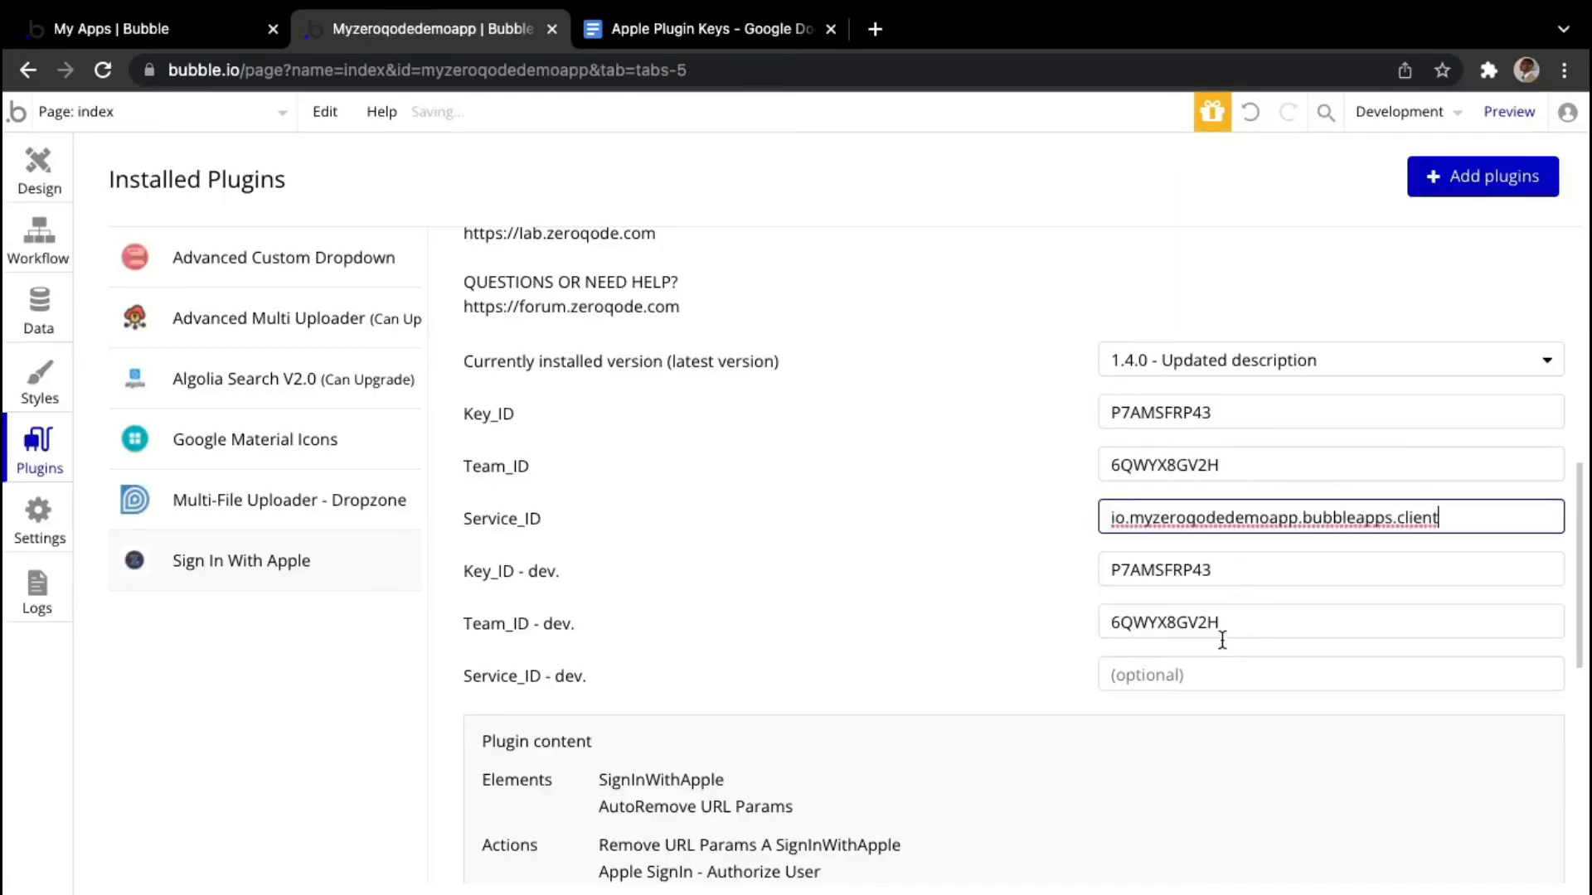
click(1213, 665)
key(ctrl+v)
click(939, 596)
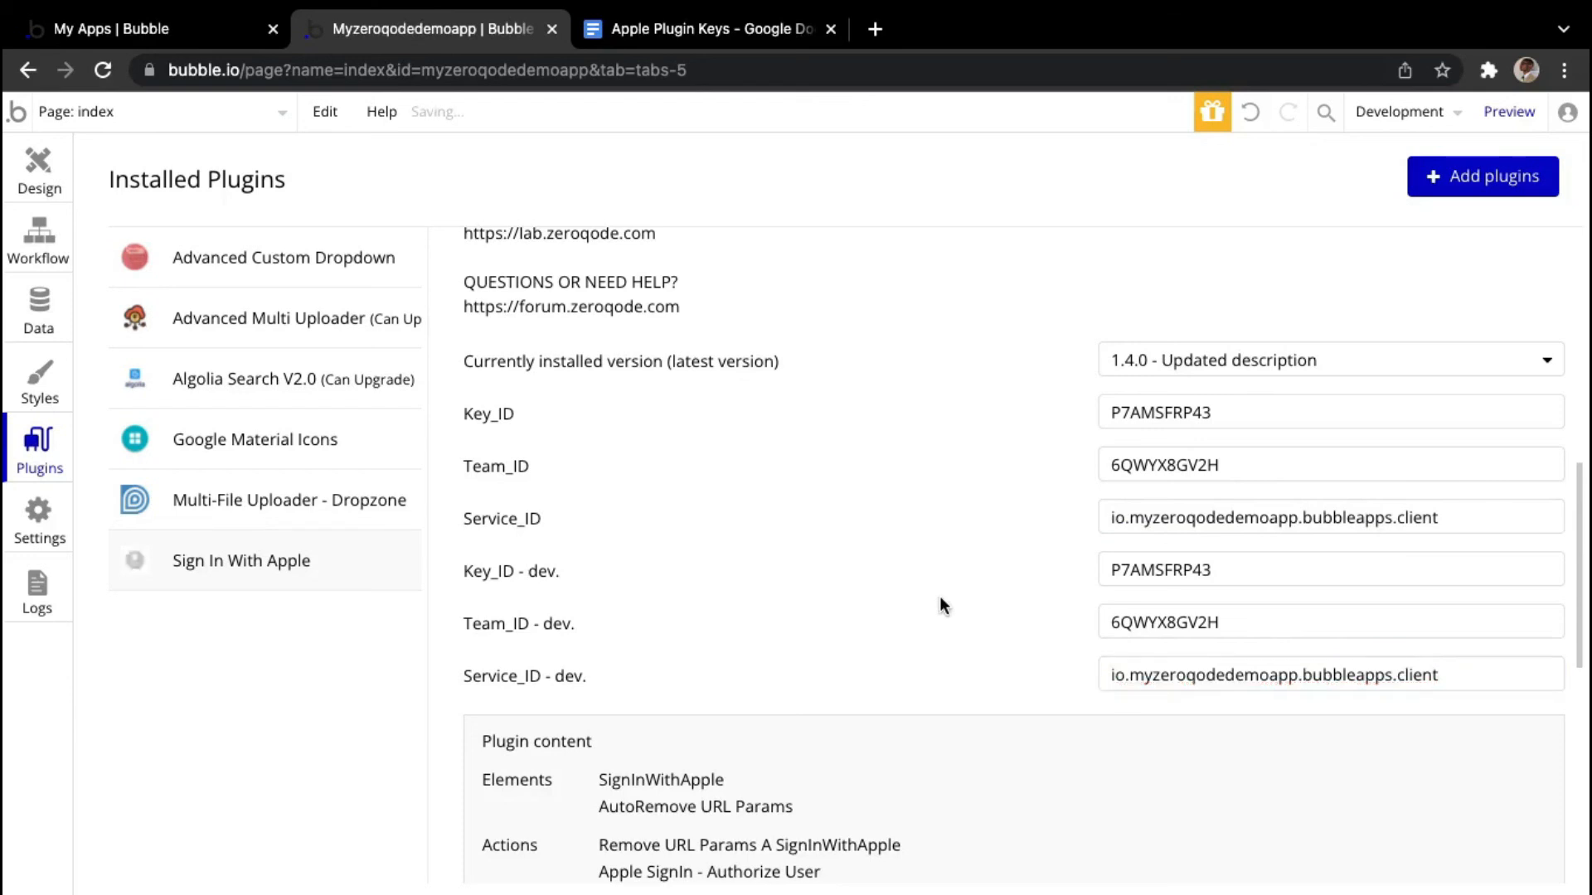